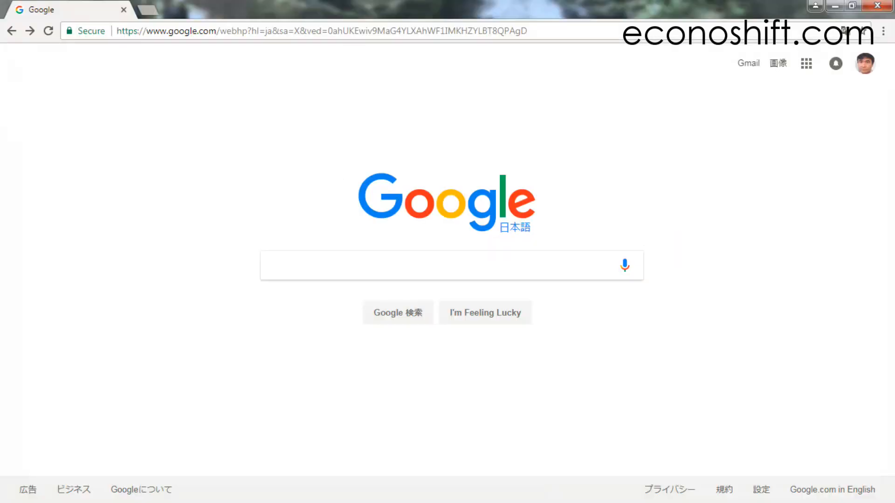
Search the web for "Excel week number" and look through the results
type("Excel week number")
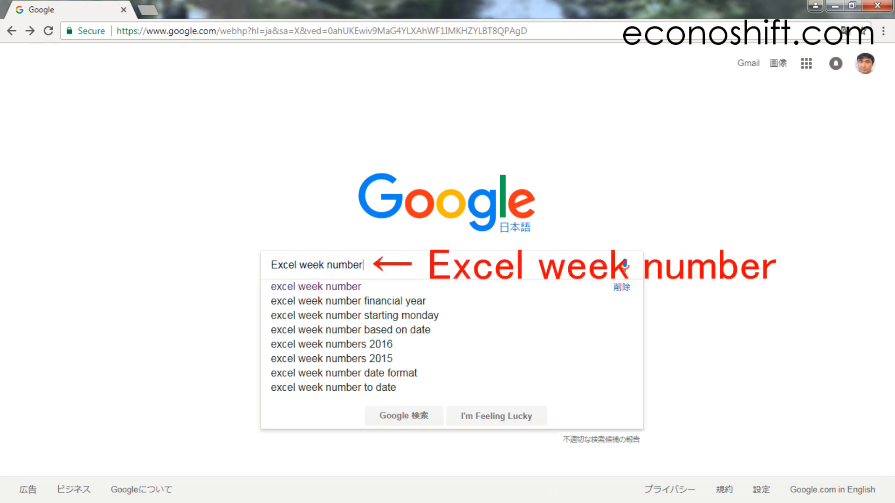
key("Return")
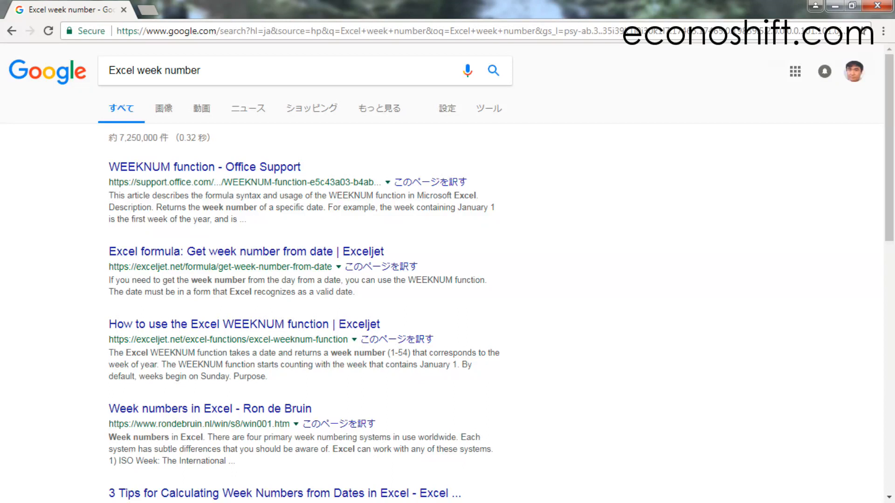
scroll(303, 271, "down", 4)
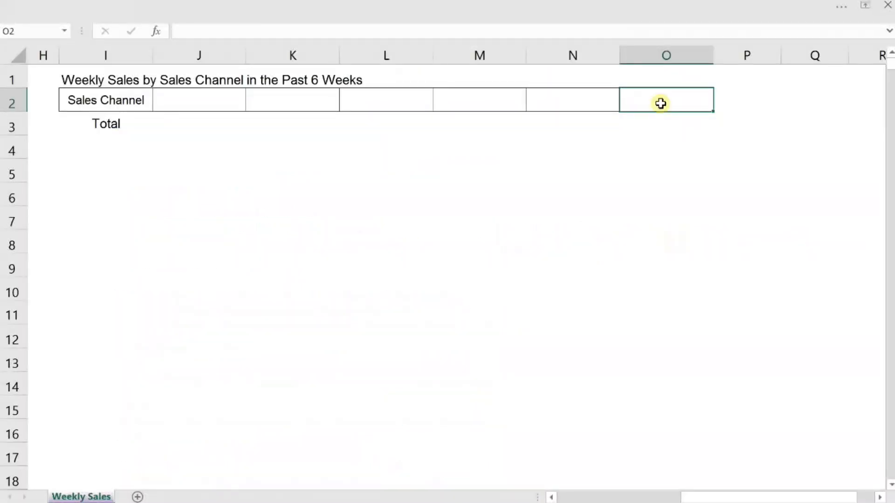
In cell O2 of the Weekly Sales sheet, enter the formula =WEEKNUM("10/12/2017")
type("=WEEKNUM")
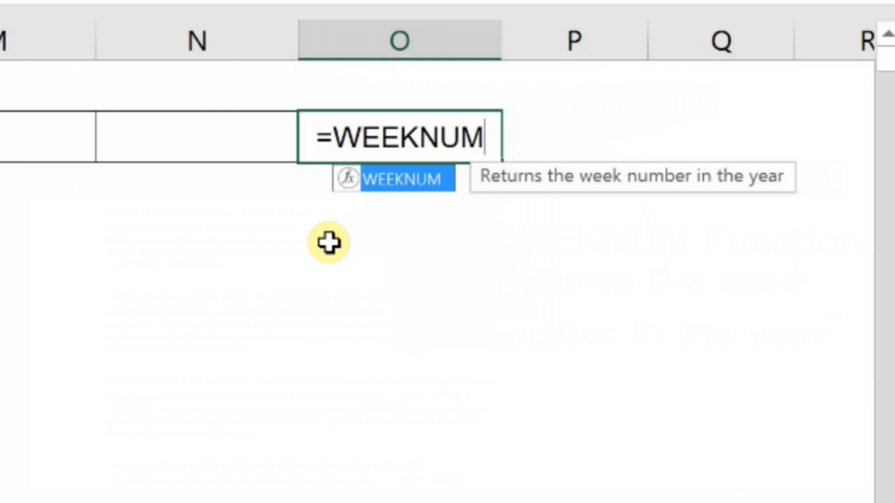
type("(")
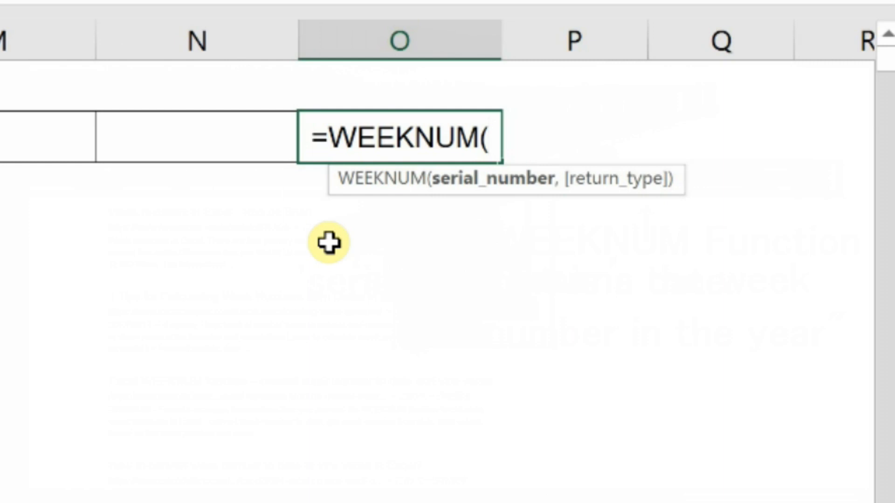
type("10/12/2017")
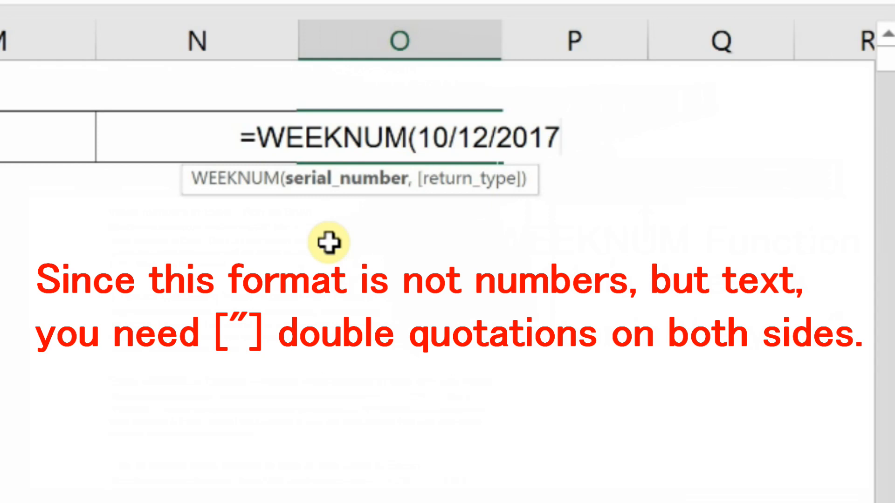
type("\"")
left_click(417, 139)
type("\"")
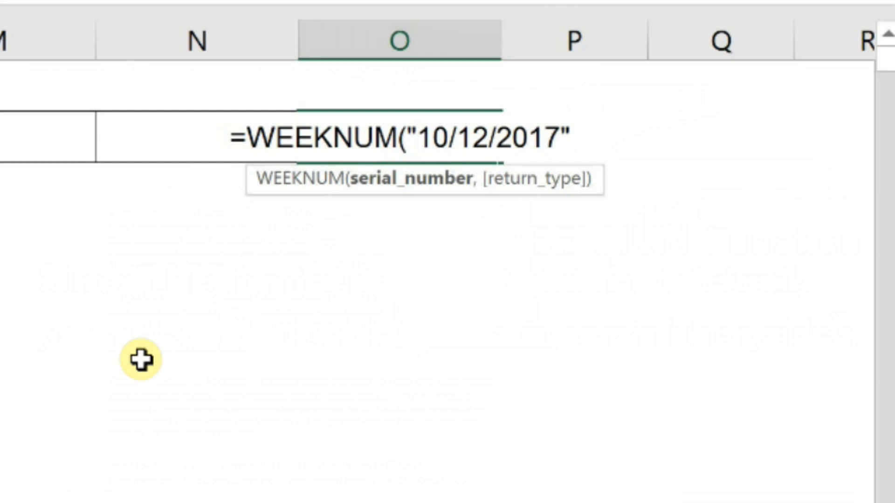
key("Return")
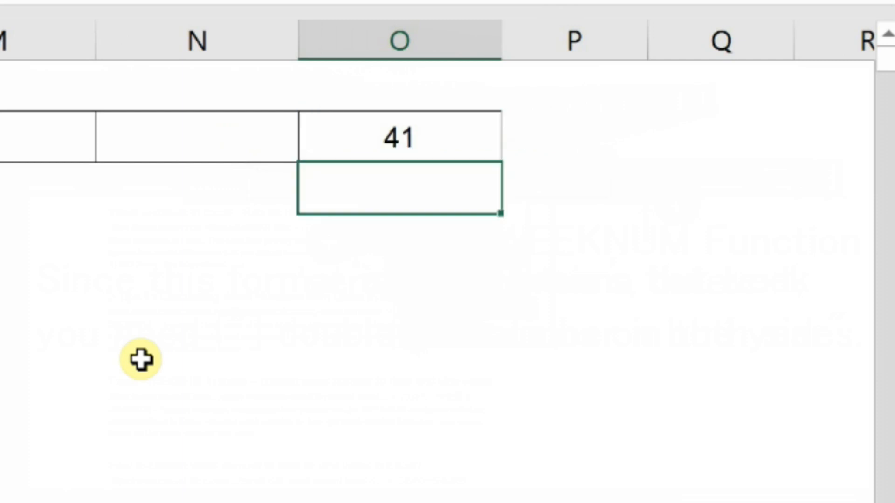
Fill the remaining week headers from N2 back to J2 with 40, 39, 38, 37 and 36
key("Up")
key("Left")
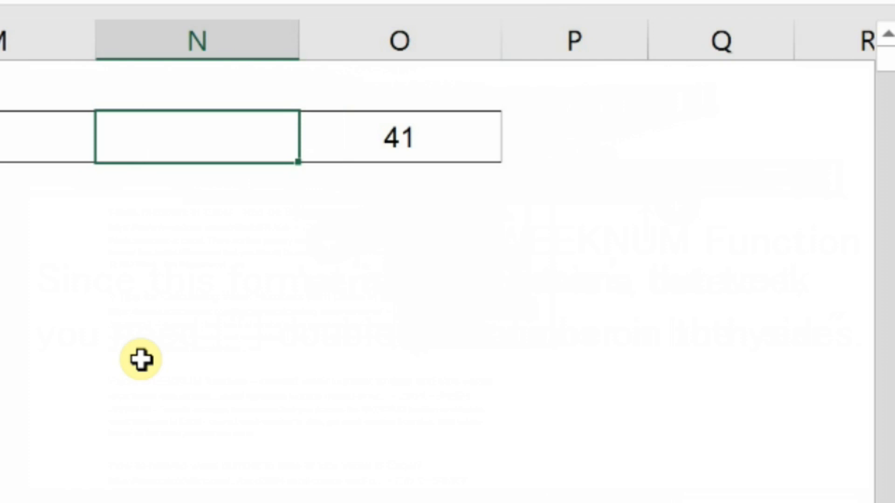
type("40")
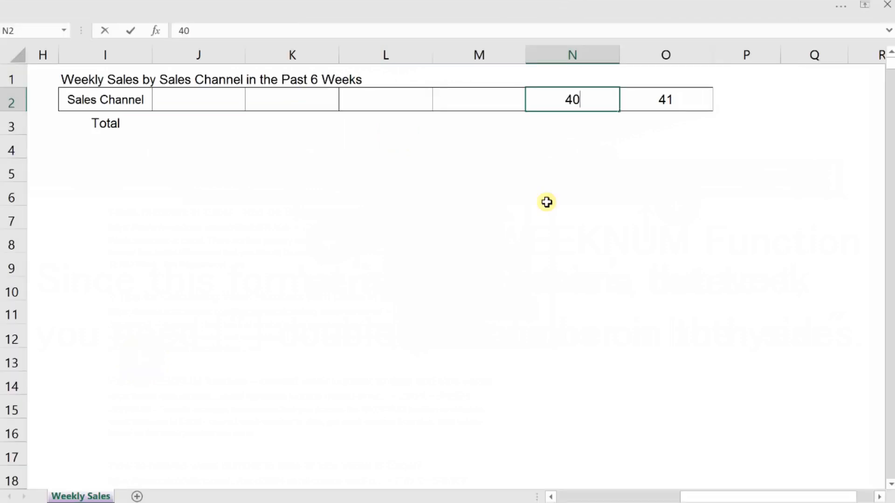
key("Left")
type("39")
key("Left")
type("38")
key("Left")
type("37")
key("Left")
type("36")
key("Left")
Review the Sales Date, Sales Channel and Sales Amount columns and the empty column E beside them
left_click_drag(704, 495, 537, 475)
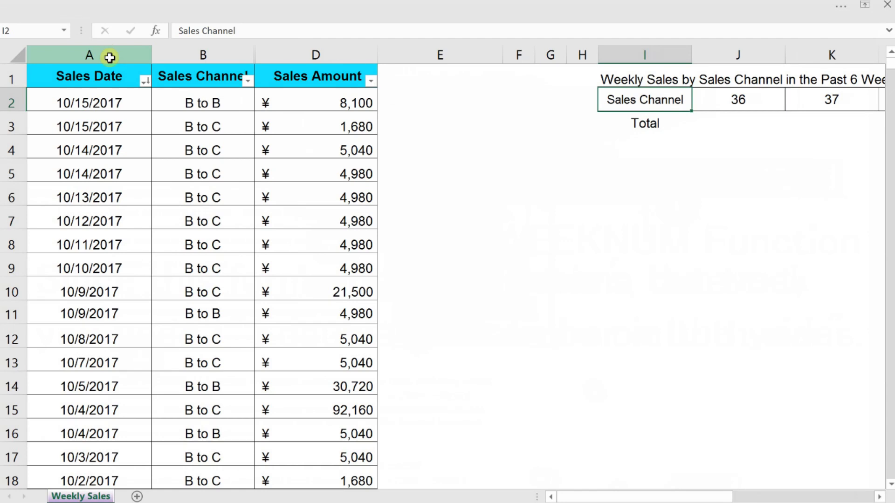
left_click(110, 55)
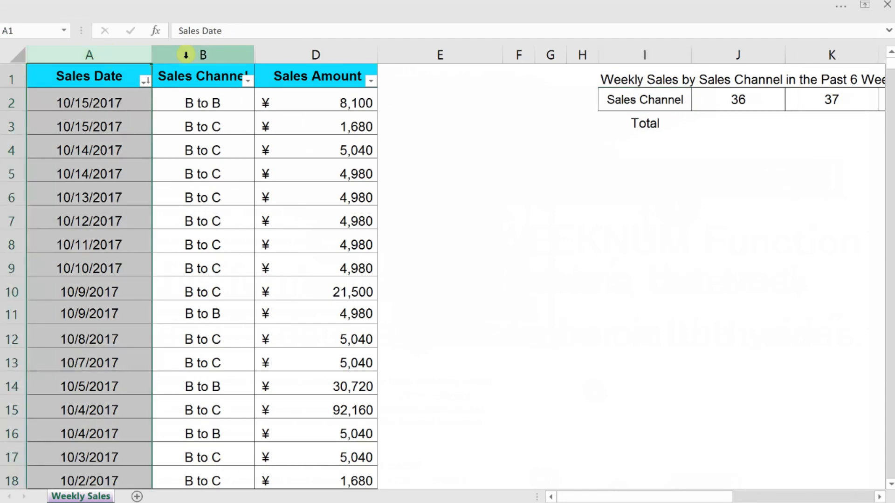
left_click(185, 55)
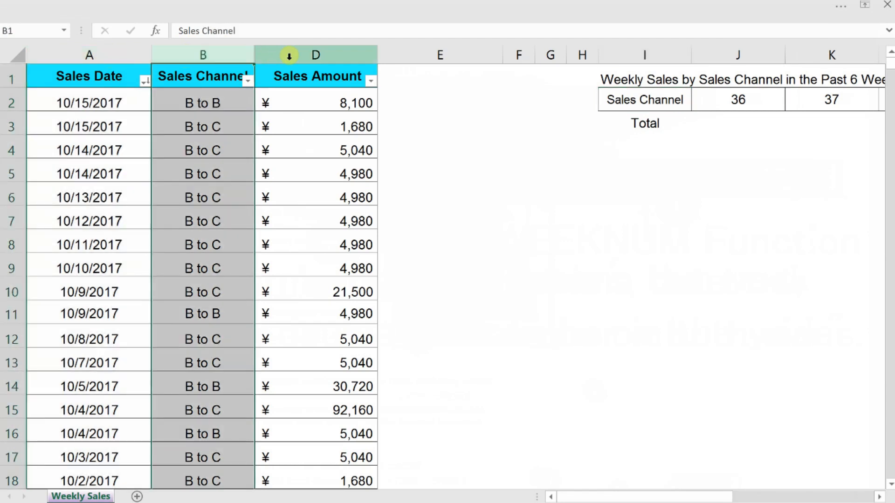
left_click(289, 56)
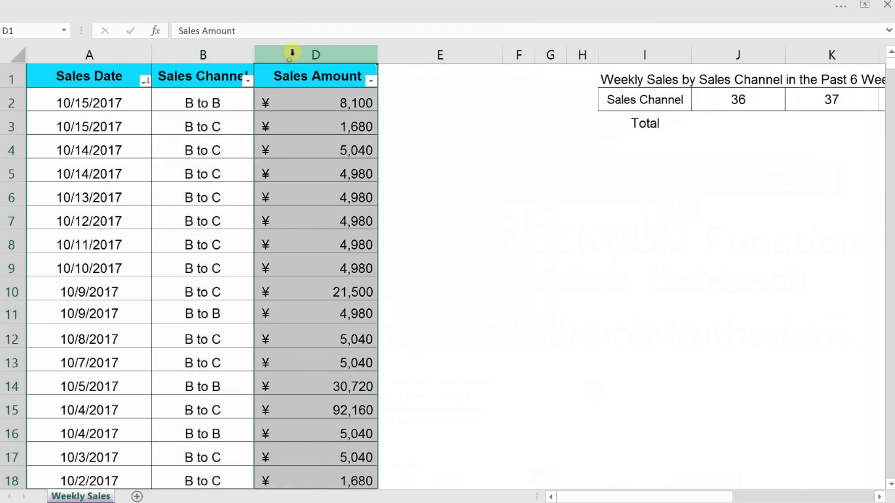
left_click(435, 55)
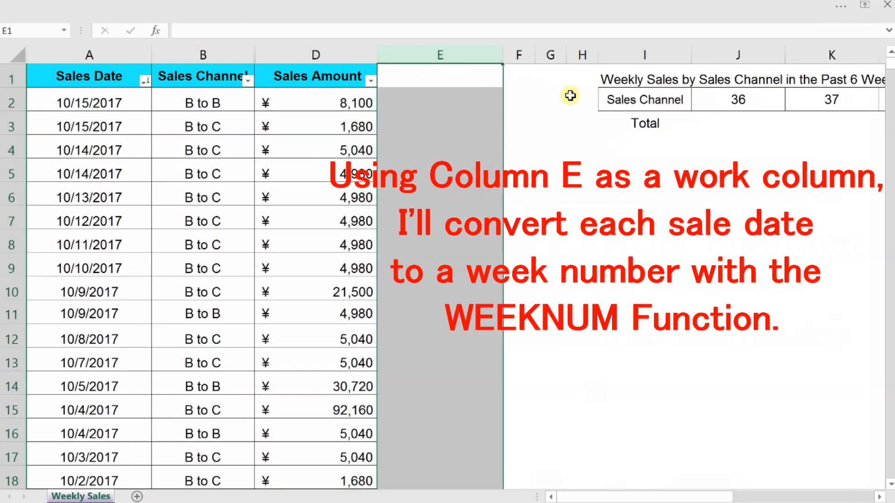
Enter =WEEKNUM(A2) in E2 and fill it down column E for all sales dates
left_click(404, 98)
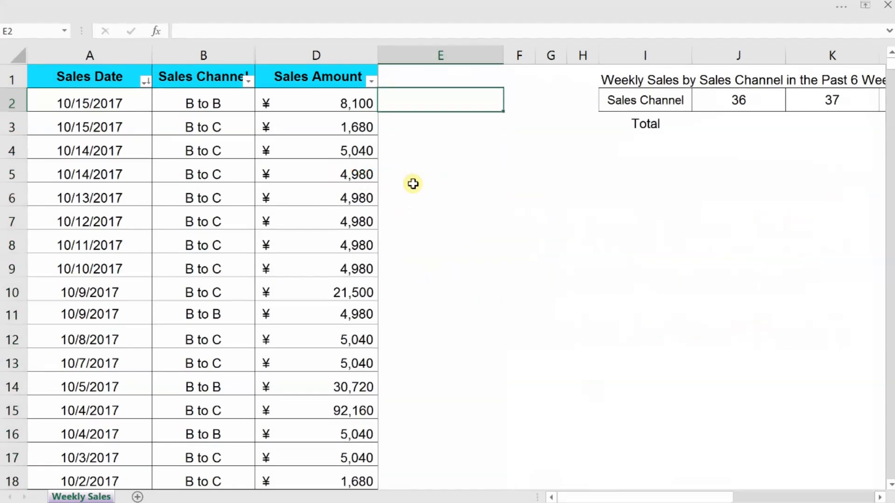
type("=")
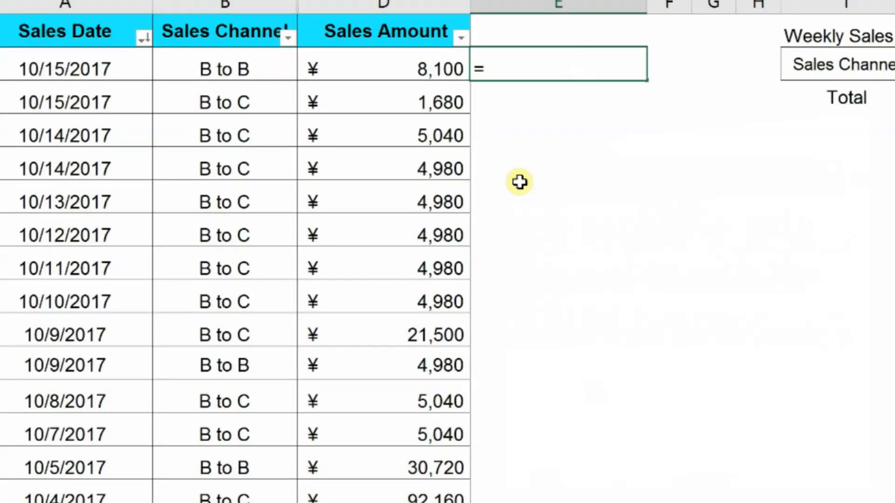
type("weeknum")
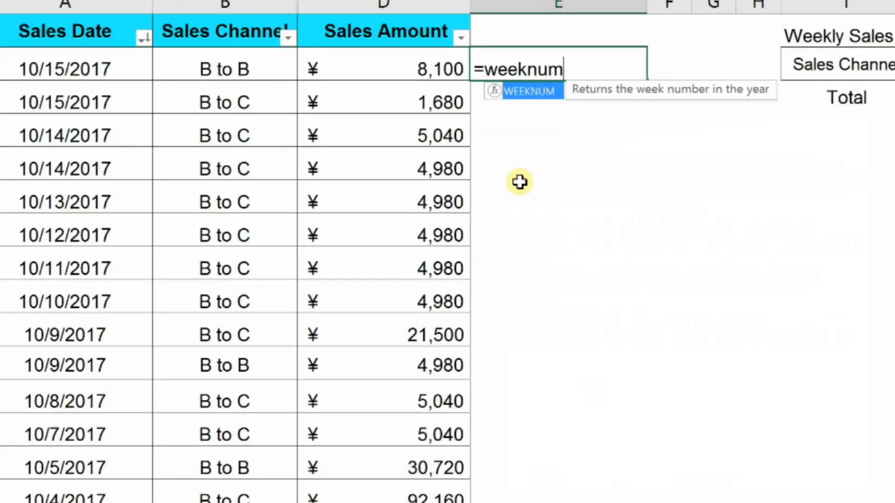
type("(")
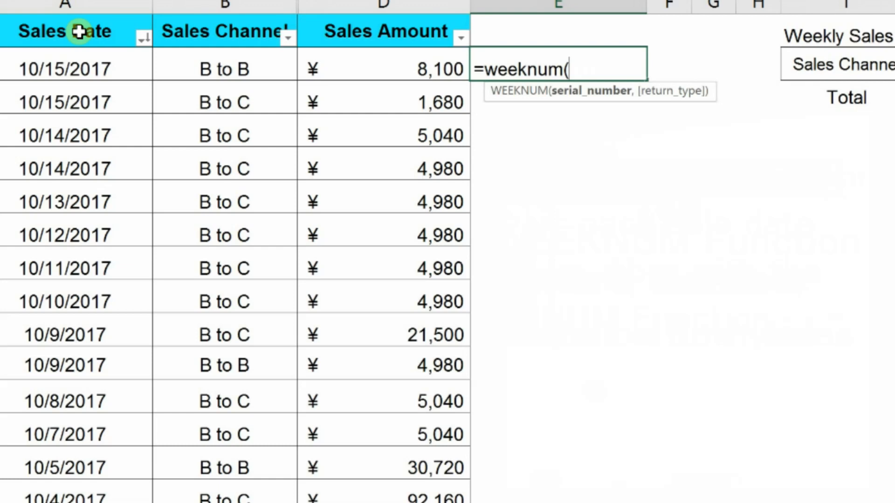
left_click(72, 61)
type(")")
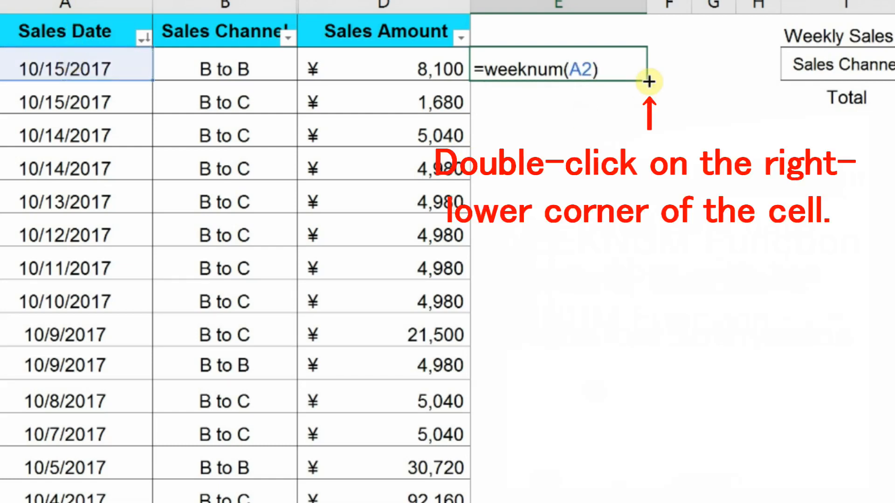
key("ctrl+Return")
double_click(648, 81)
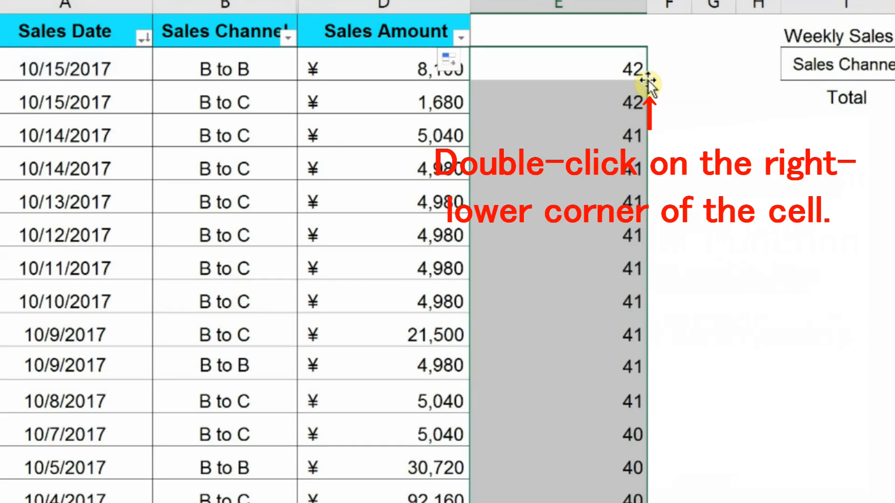
left_click(693, 64)
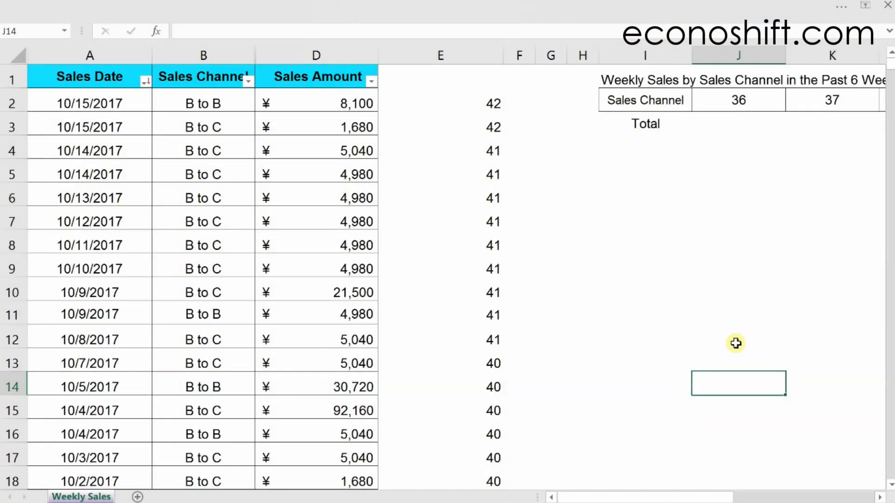
Put the year before the week number by changing the E2 formula to =YEAR(A2)&WEEKNUM(A2)
left_click(467, 106)
double_click(469, 105)
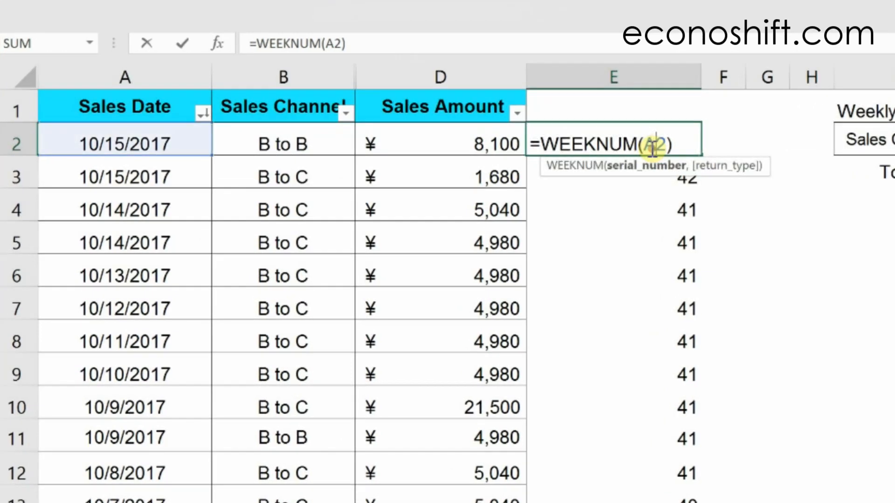
left_click(549, 145)
type("YEAR(")
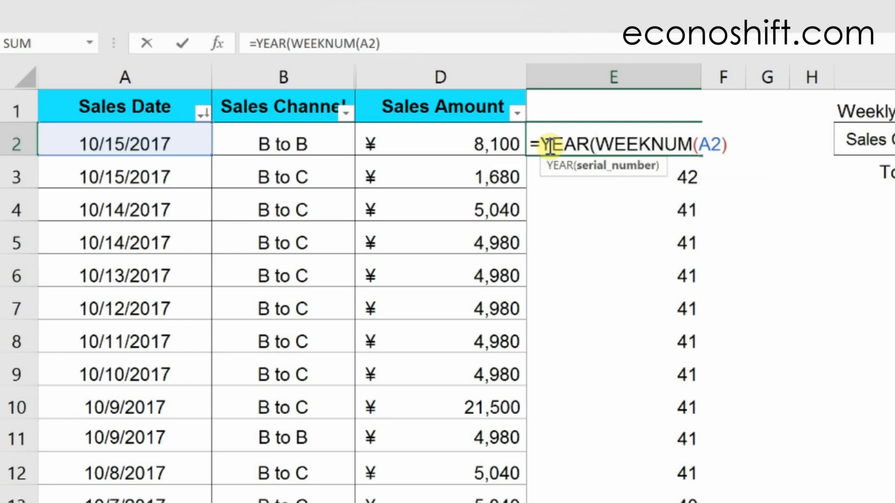
left_click(152, 138)
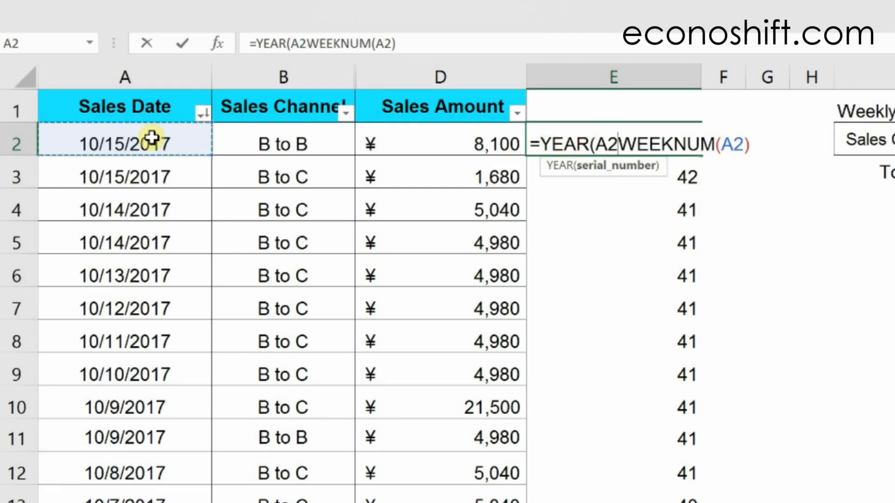
type(")")
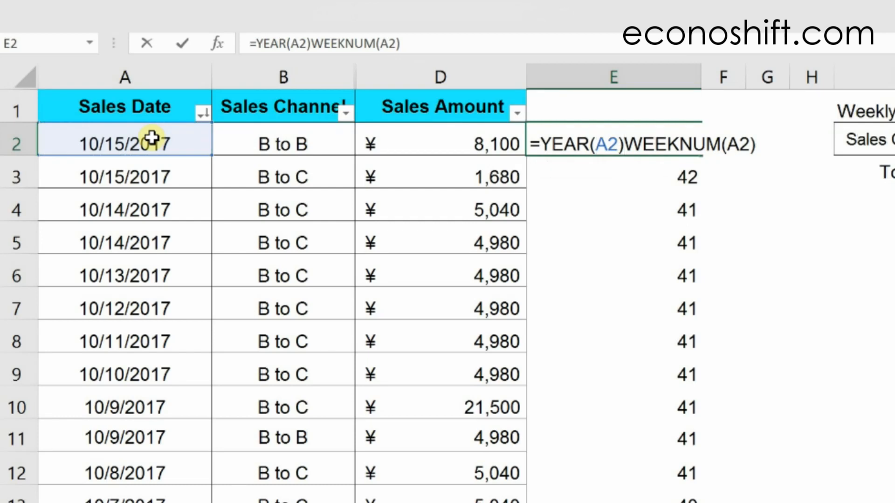
type("&")
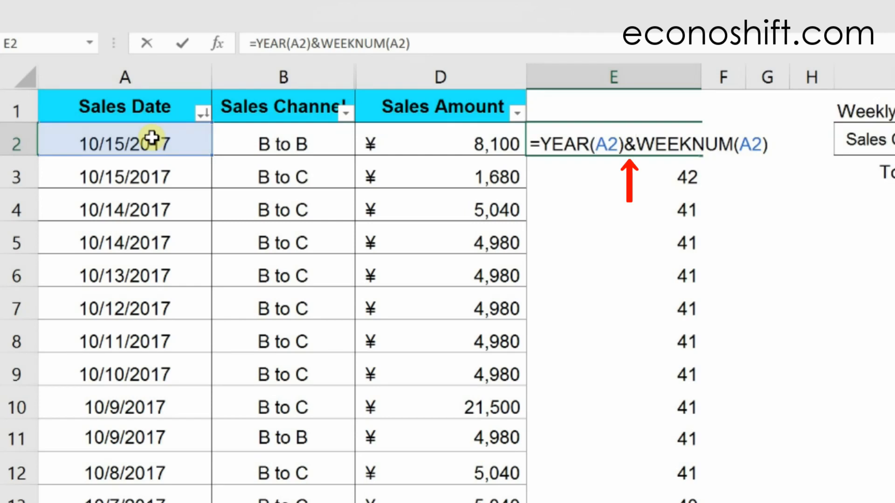
key("Return")
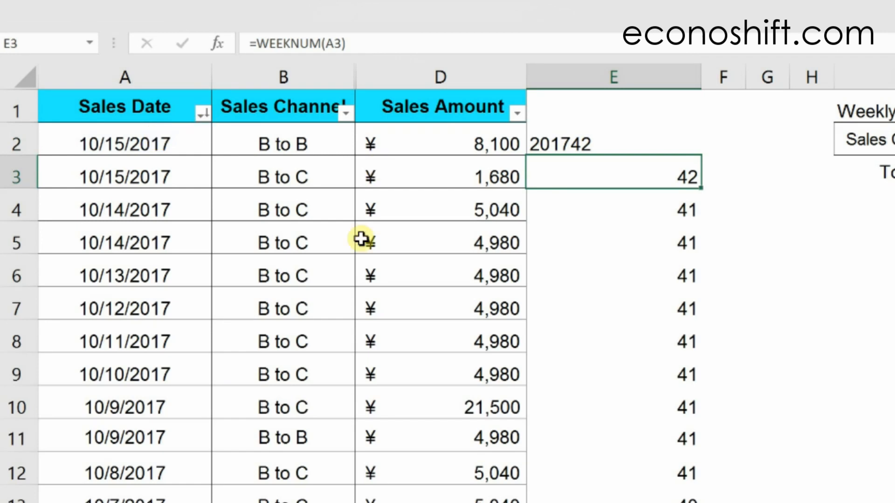
Add a space and W between year and week, making the E2 formula =YEAR(A2)&" W"&WEEKNUM(A2)
left_click(619, 142)
double_click(619, 142)
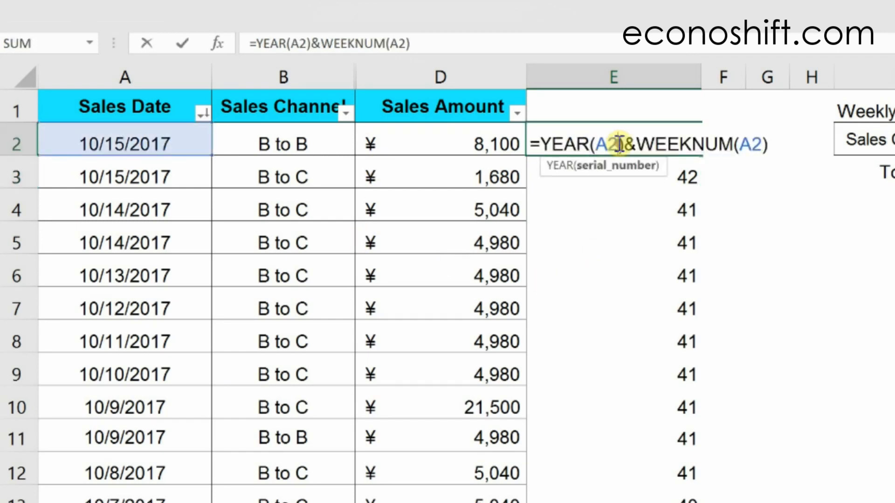
left_click(637, 144)
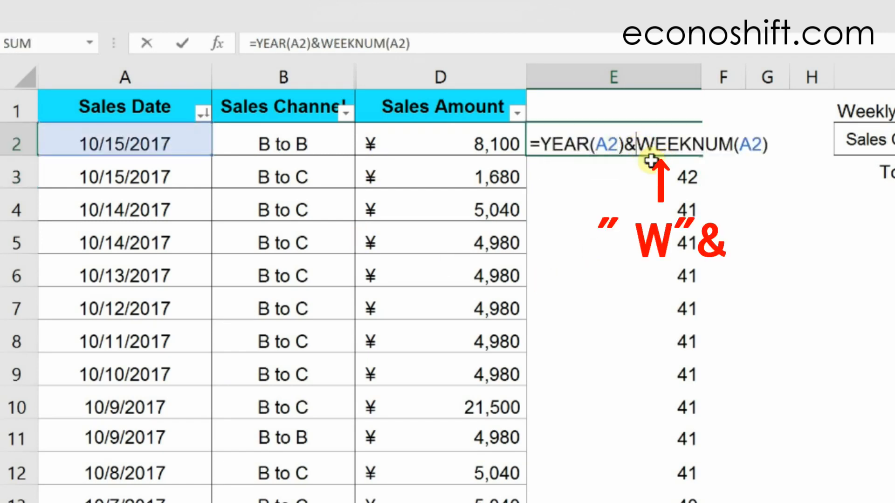
type("\" W\"&")
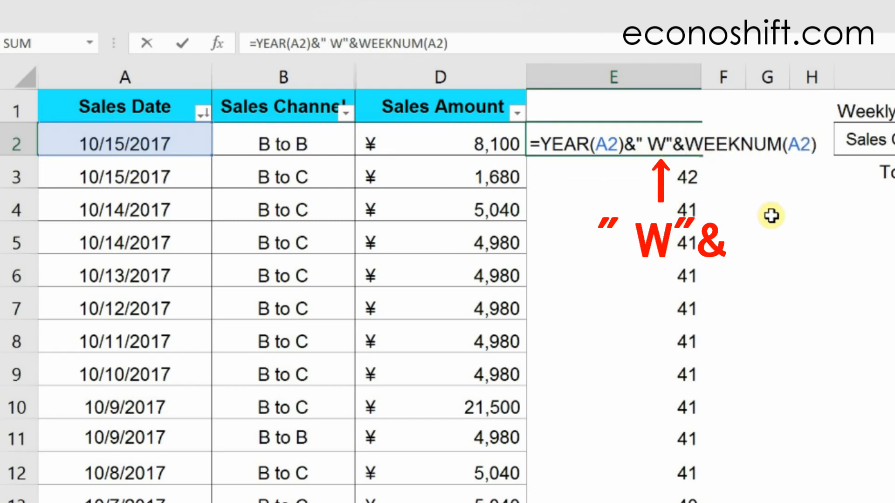
key("Return")
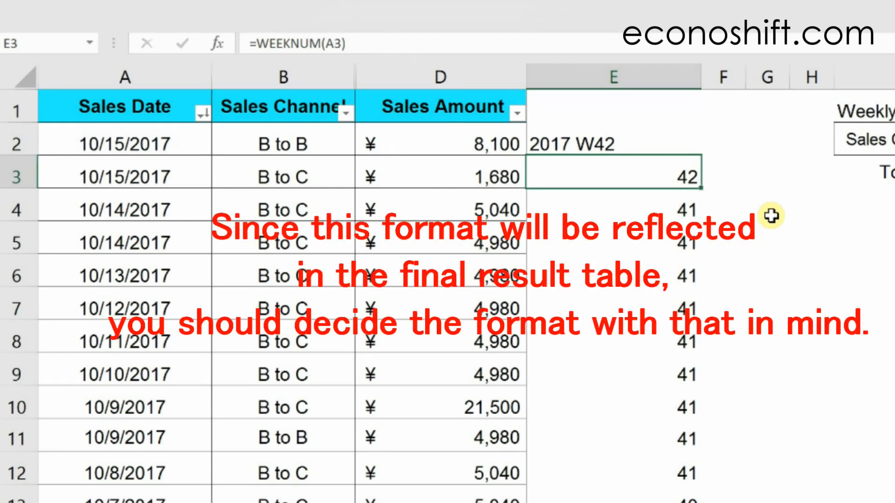
Fill the year-and-week formula from E2 down column E for all sales rows
left_click(679, 141)
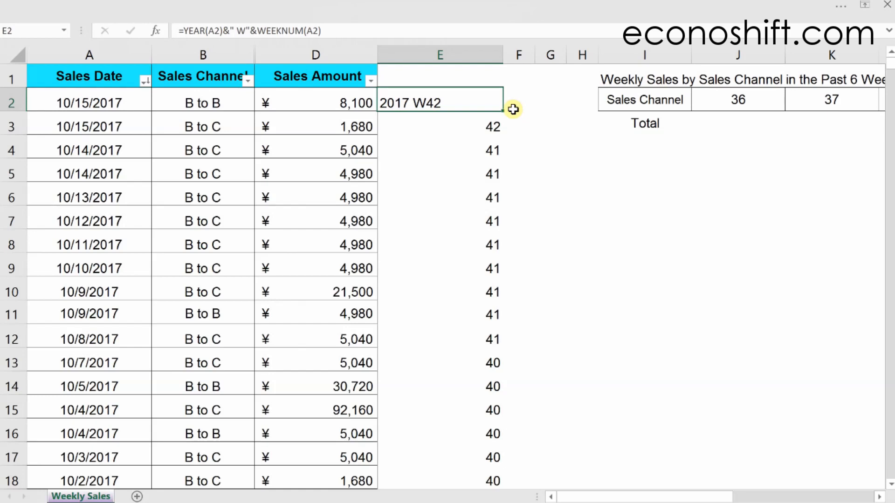
double_click(503, 111)
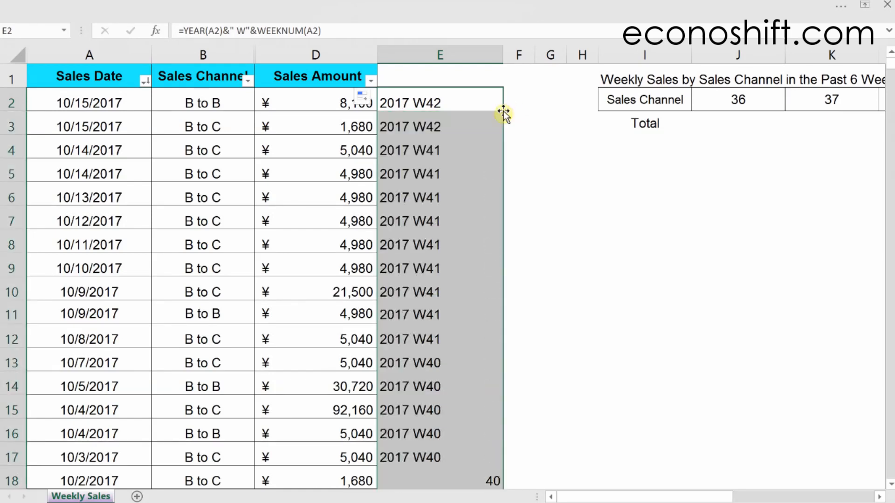
left_click(554, 121)
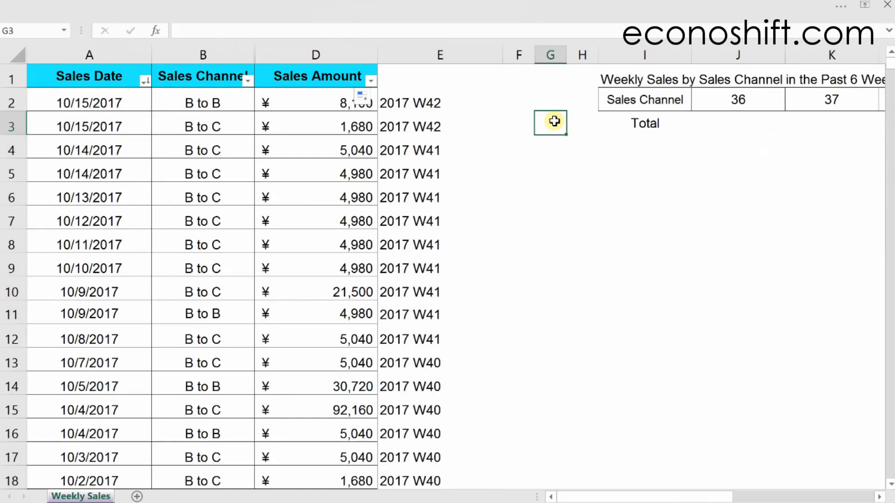
left_click(700, 248)
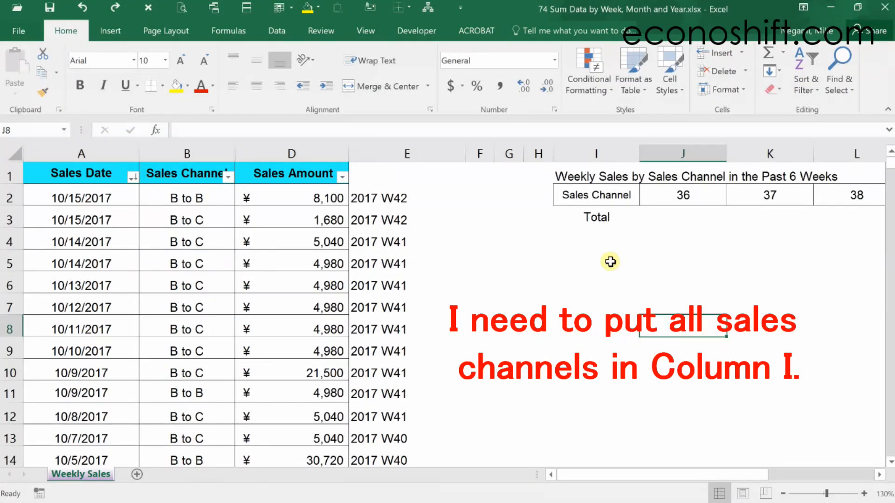
left_click_drag(608, 241, 632, 343)
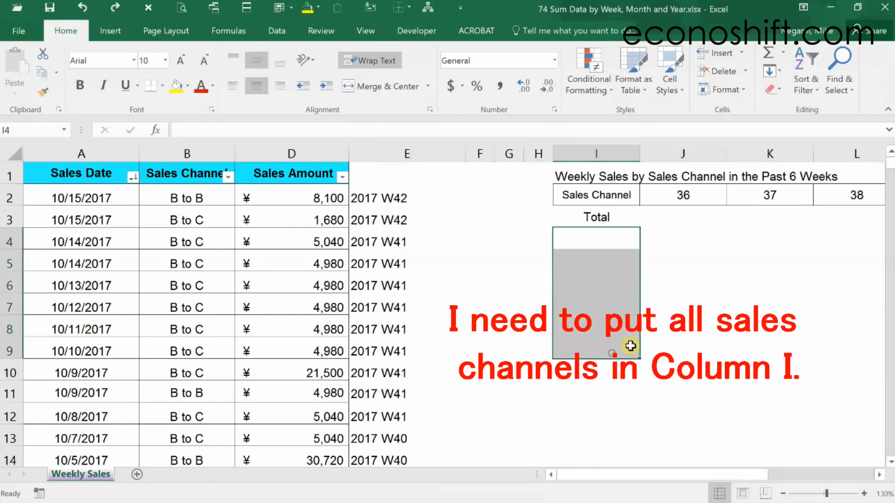
left_click(718, 341)
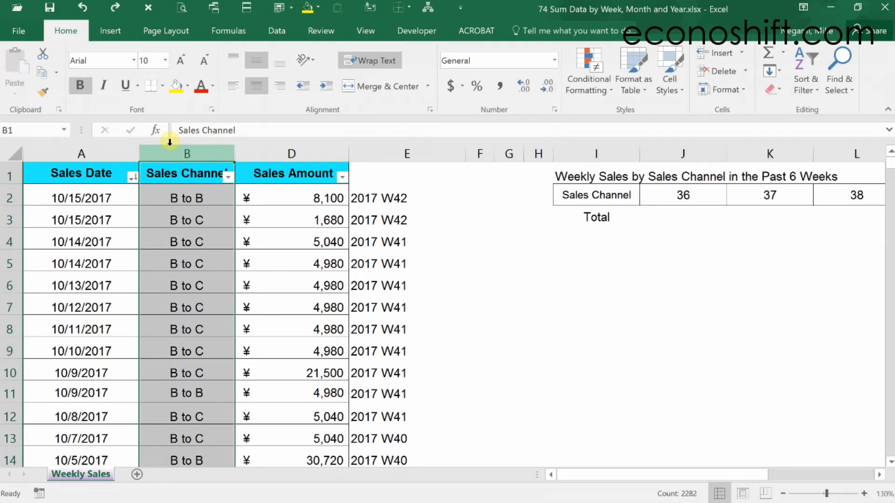
Copy the whole Sales Channel column B into column G
key("ctrl+c")
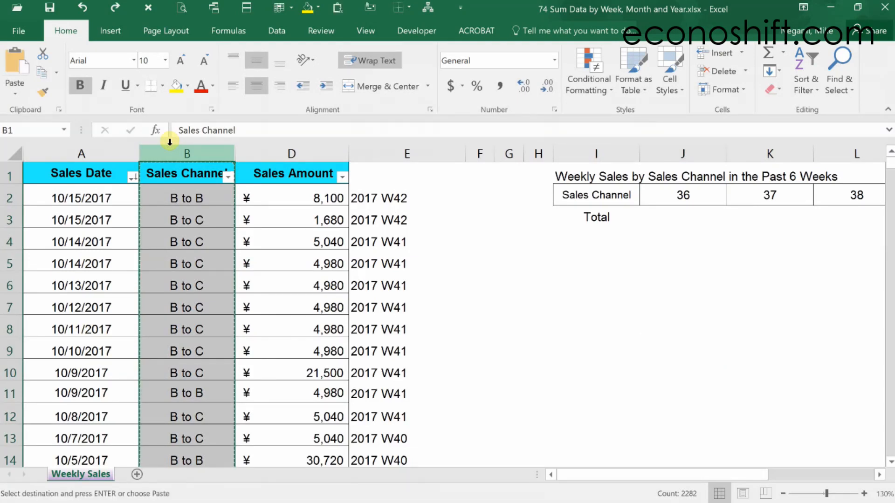
left_click(511, 155)
key("ctrl+v")
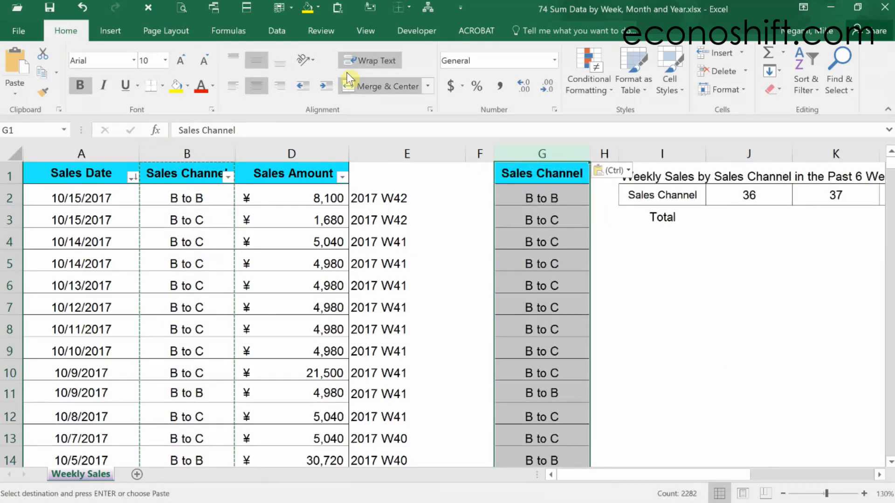
Remove the duplicates from the copied Sales Channel list in column G, treating the first row as a header
left_click(287, 34)
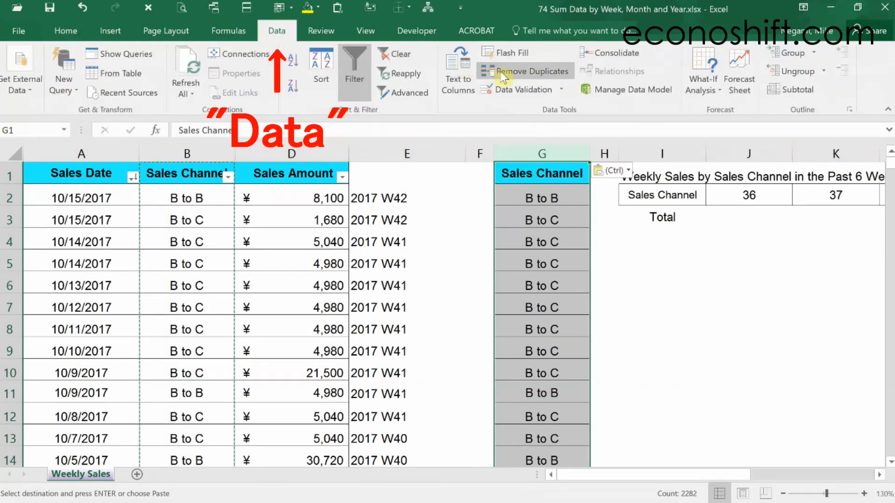
left_click(522, 71)
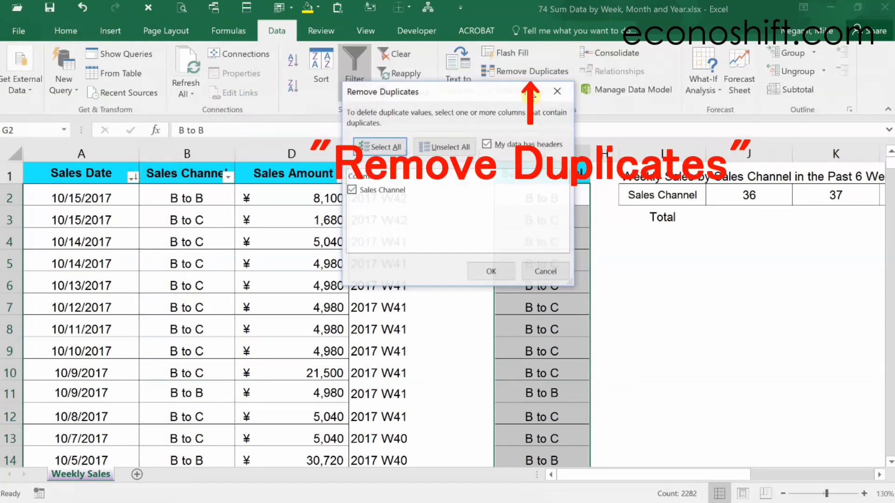
left_click(489, 272)
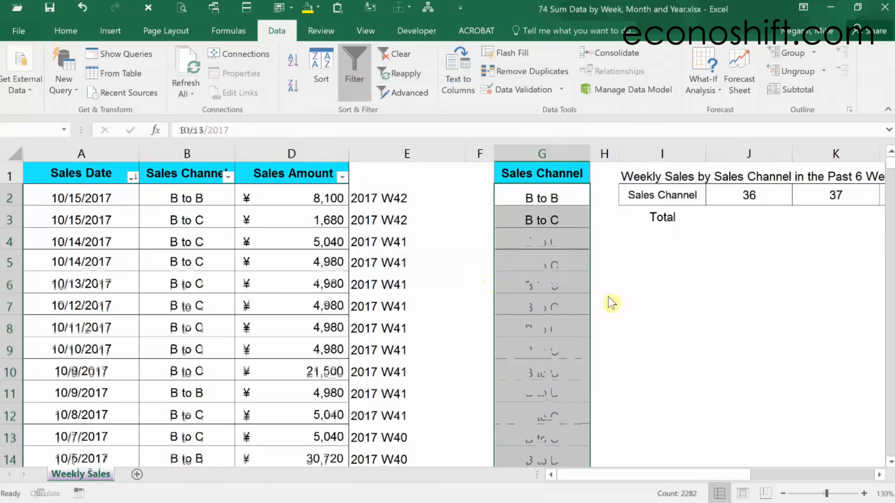
left_click(450, 300)
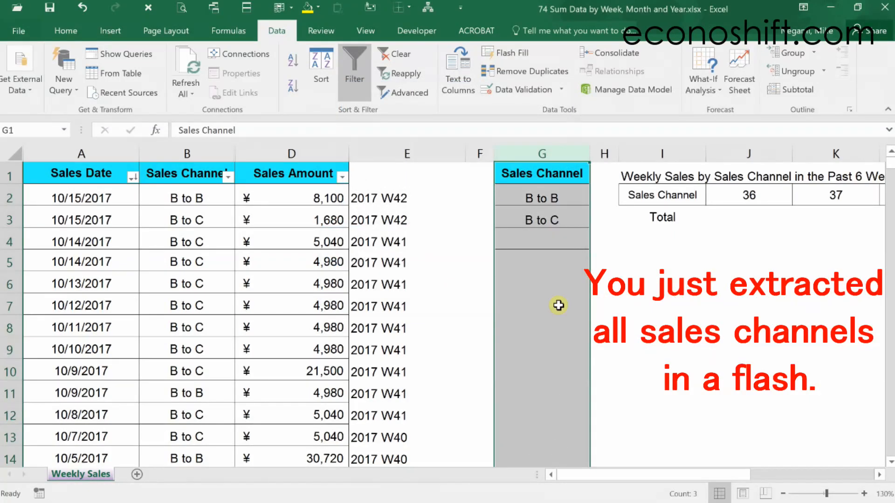
left_click(621, 321)
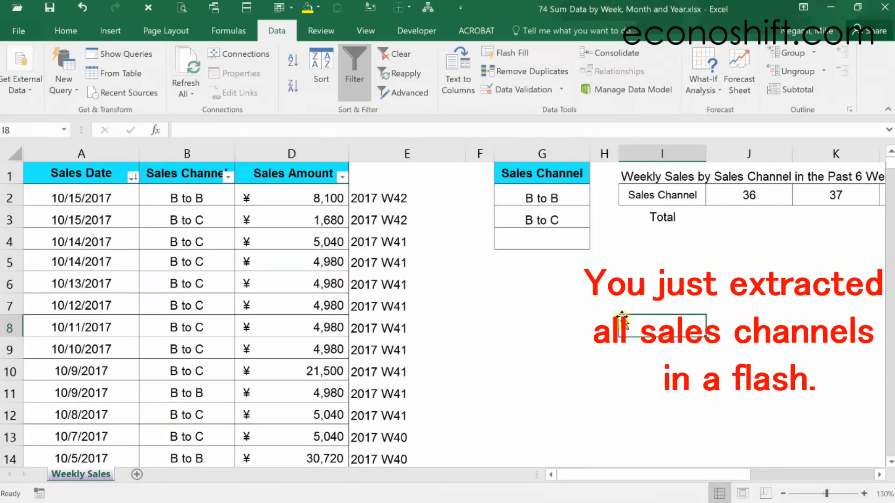
Copy the unique channels B to B and B to C from G2:G3 into the summary table, starting at I4
left_click_drag(573, 197, 576, 222)
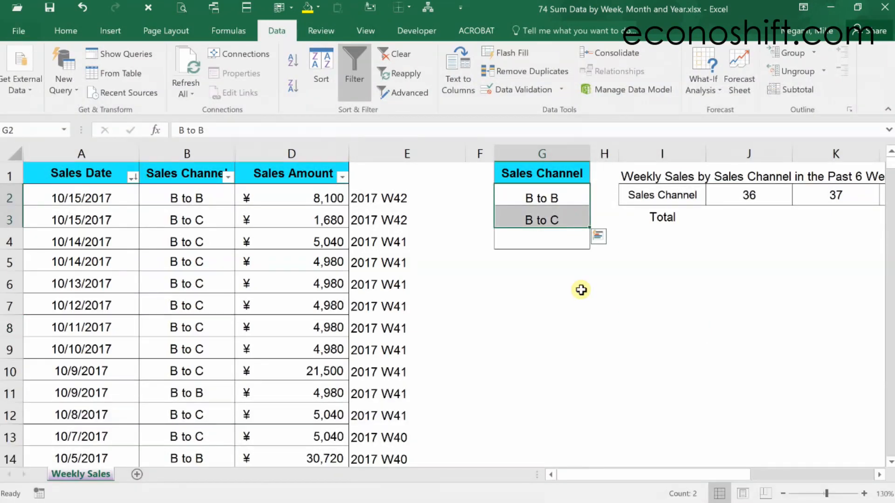
key("ctrl+c")
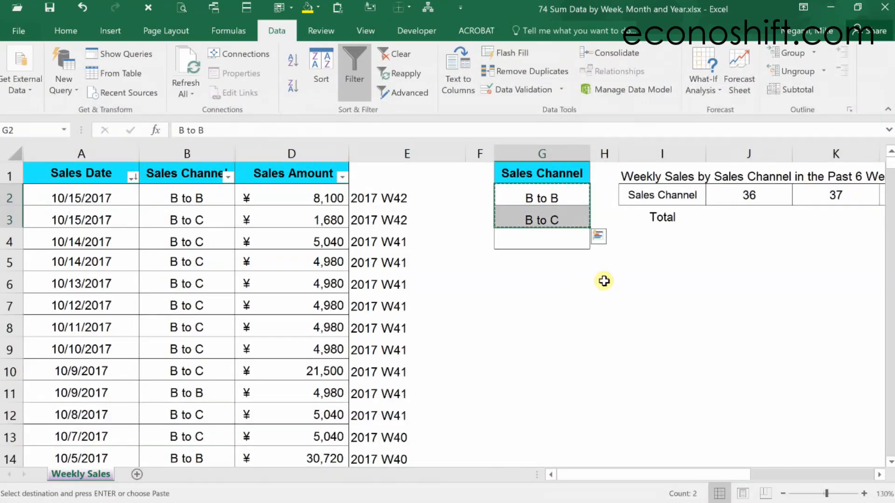
left_click(661, 238)
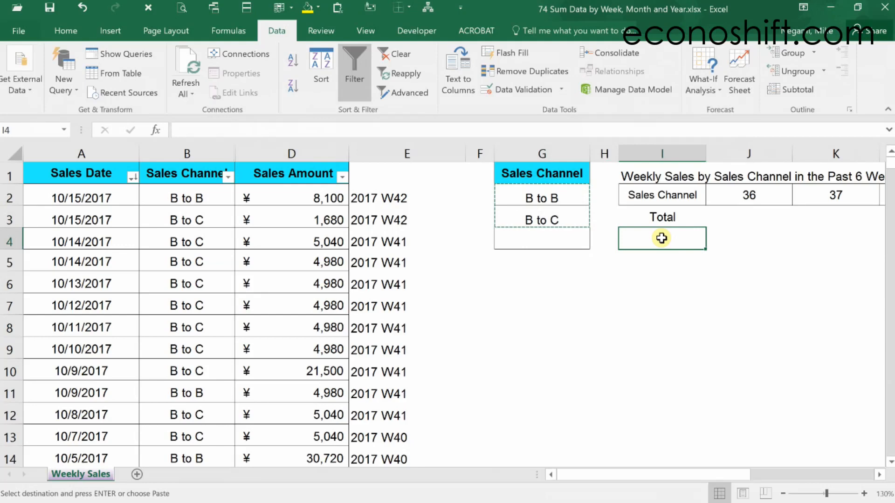
key("ctrl+v")
left_click(712, 318)
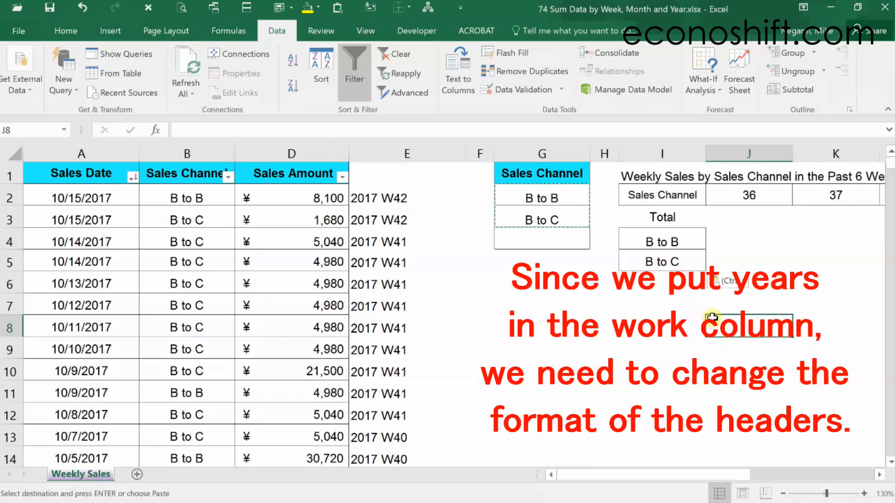
Copy the year-and-week formula from E2 into the first week header, J2
left_click_drag(775, 199, 853, 194)
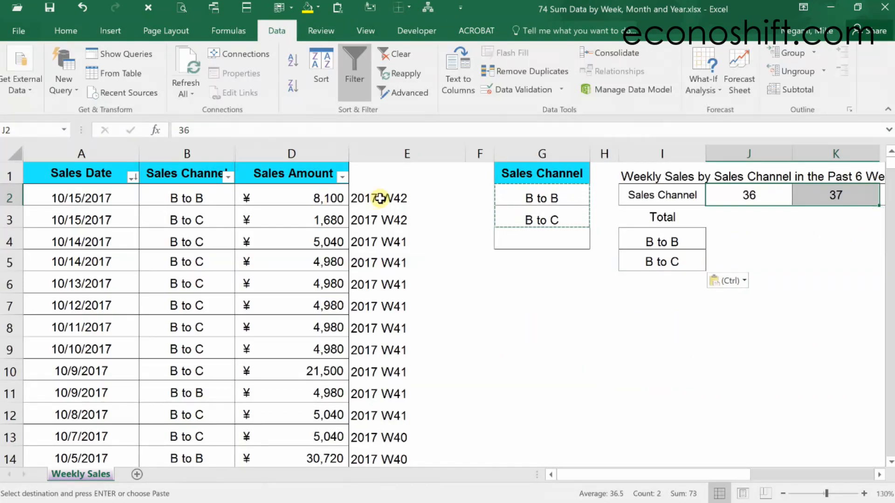
left_click(380, 198)
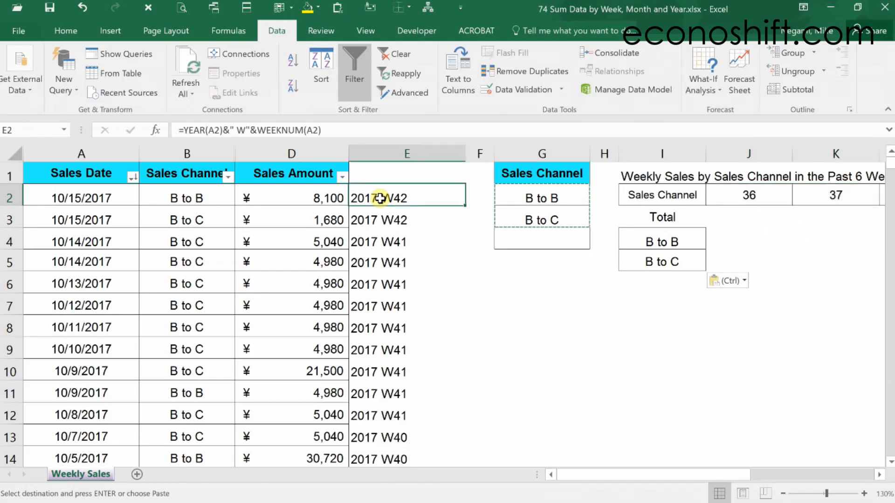
key("ctrl+c")
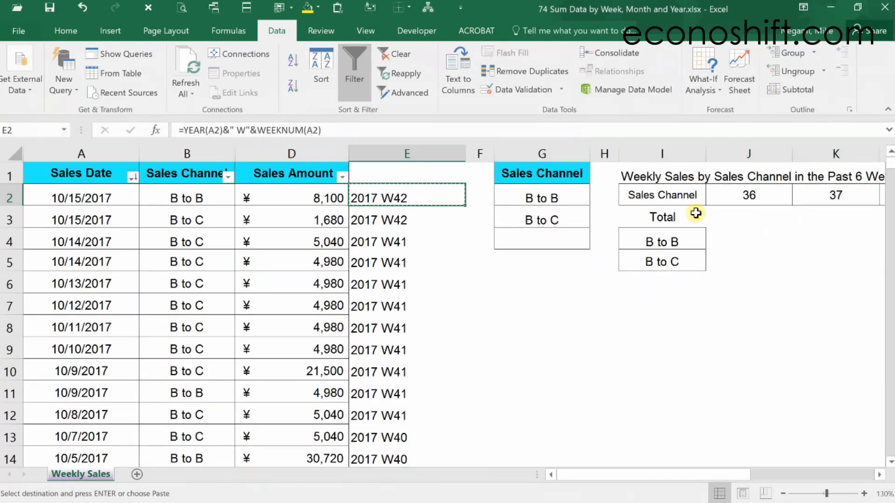
left_click(730, 198)
key("Return")
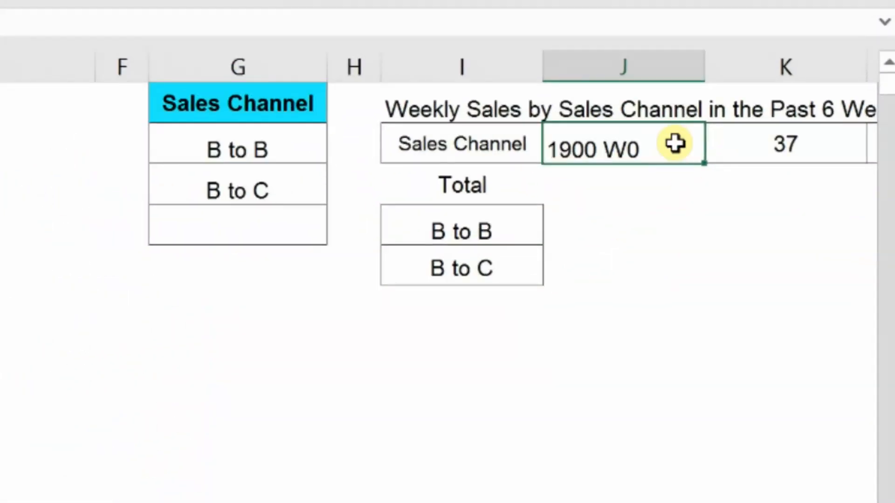
Change the J2 formula to =YEAR(TODAY())&" W"&WEEKNUM(TODAY()) and fill it across the week headers to O2
double_click(675, 143)
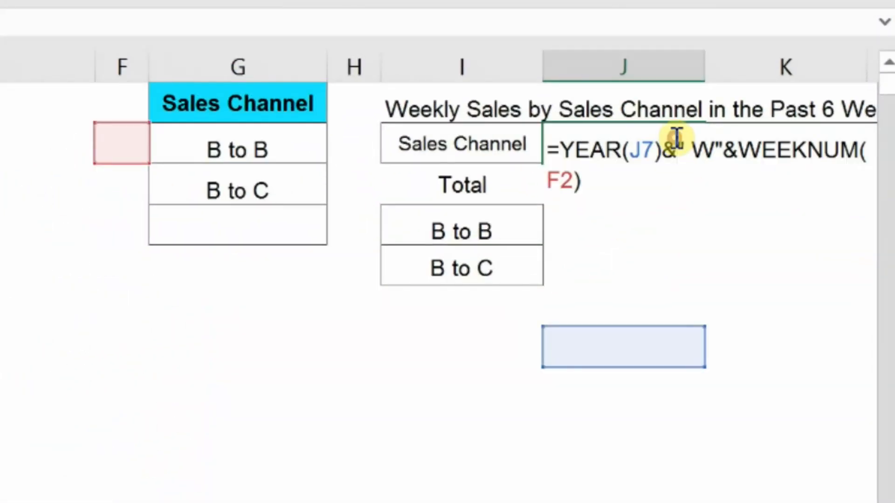
left_click_drag(656, 148, 630, 148)
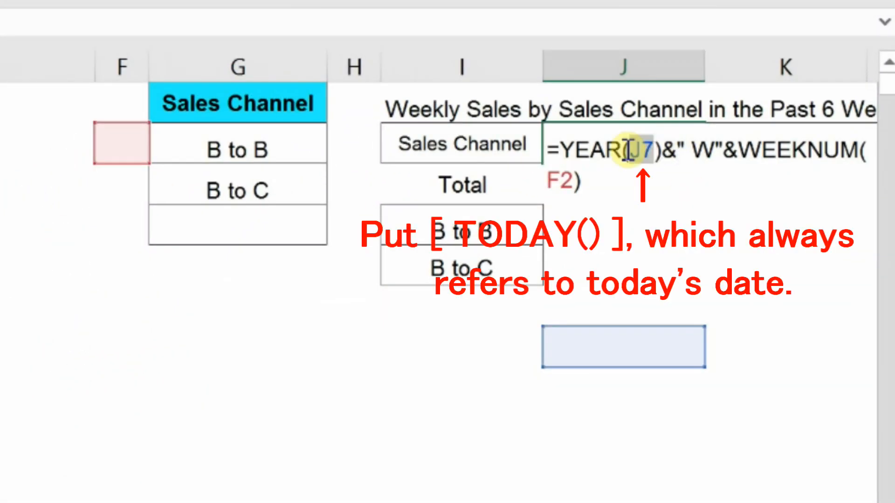
type("TODAY()")
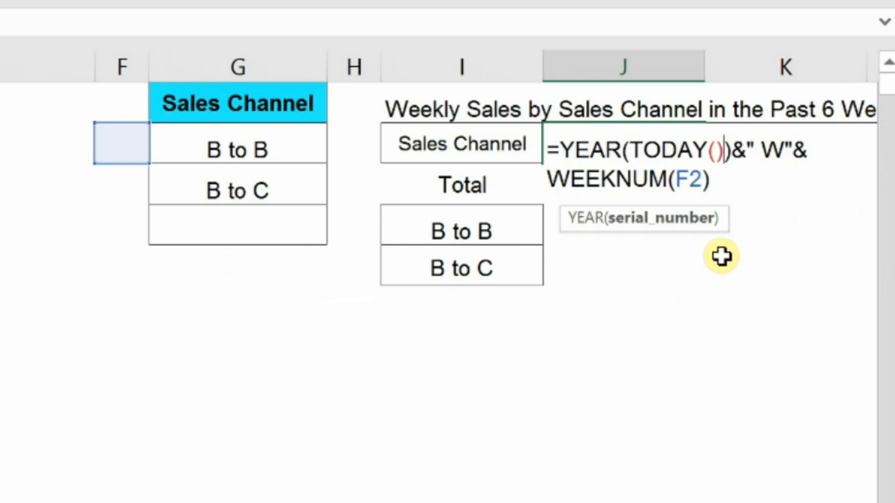
left_click_drag(703, 180, 678, 181)
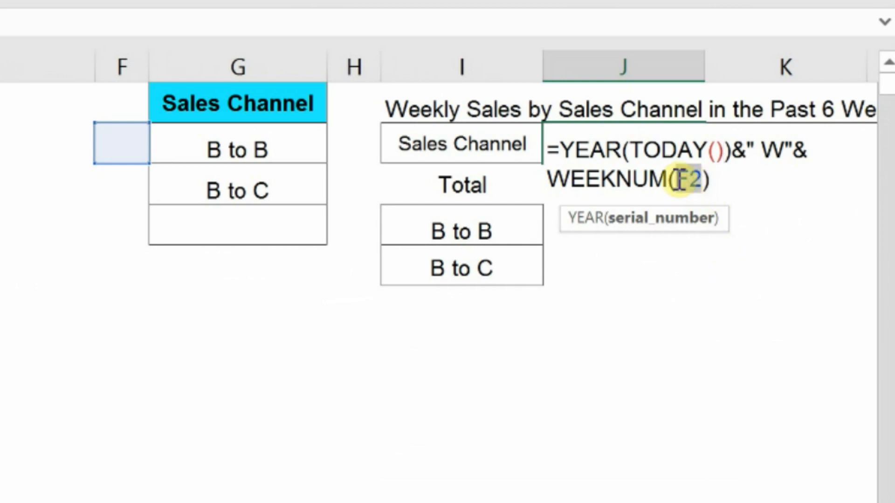
type("TODAY()")
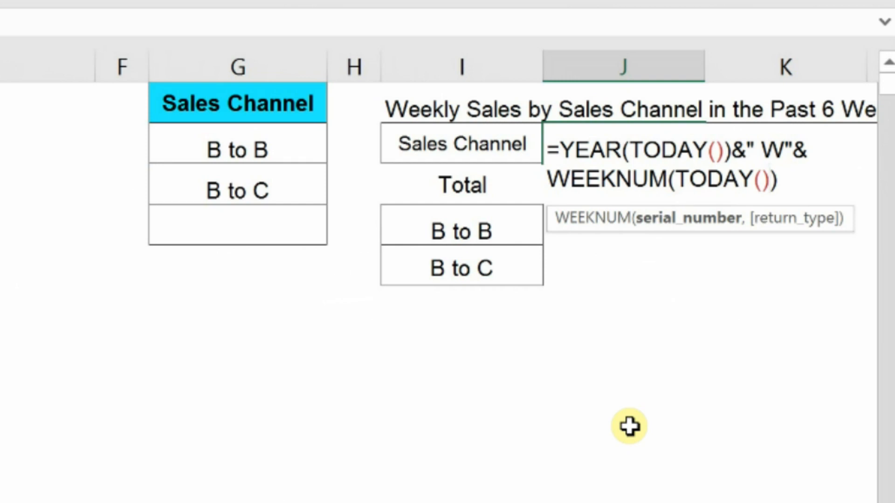
key("Return")
left_click(671, 143)
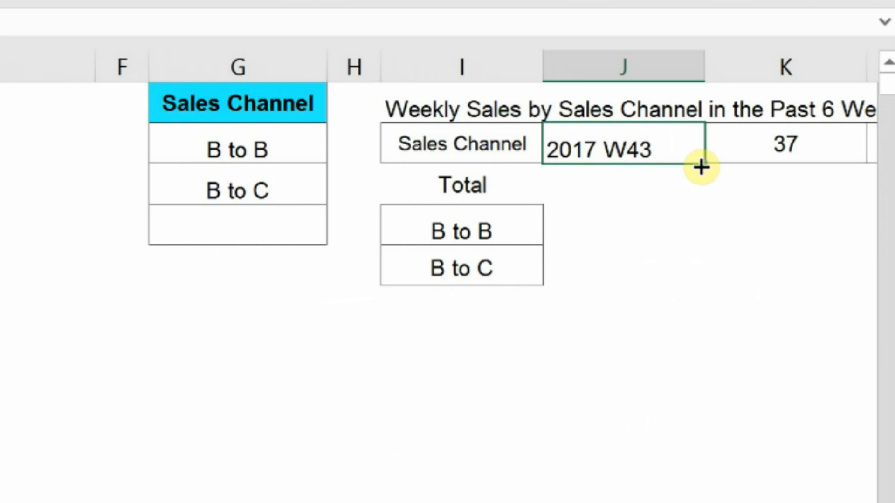
left_click_drag(700, 167, 656, 135)
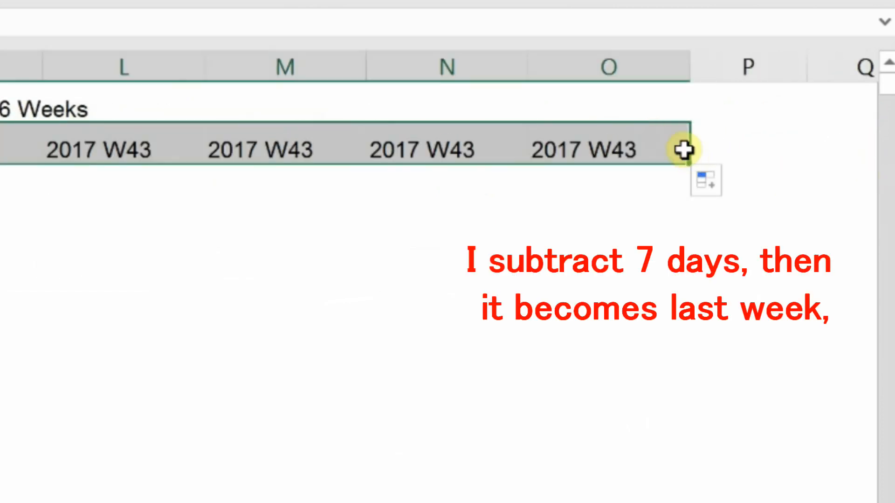
Subtract 7 days from both dates in the O2 header, making it =YEAR(TODAY()-7)&" W"&WEEKNUM(TODAY()-7)
double_click(674, 150)
left_click(707, 154)
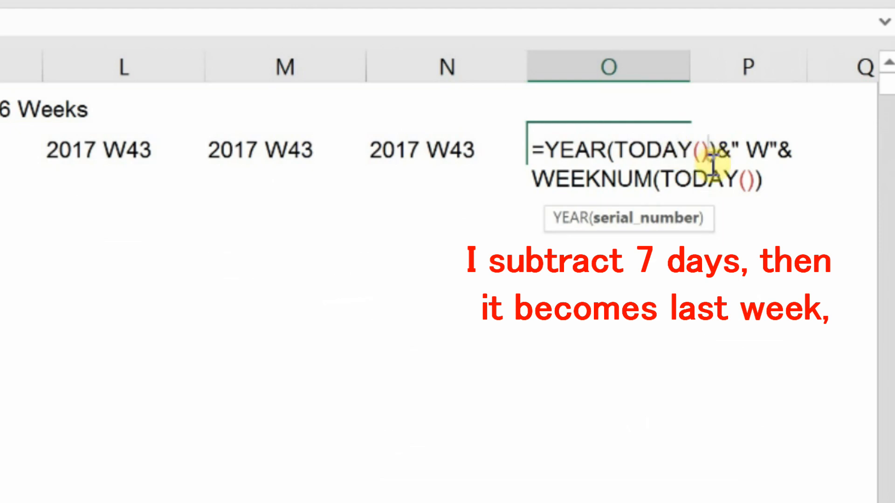
type("-7")
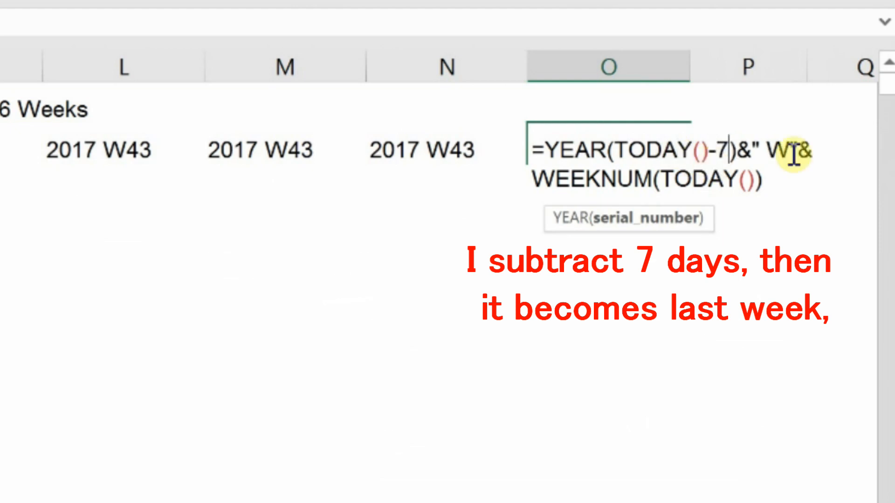
left_click(749, 184)
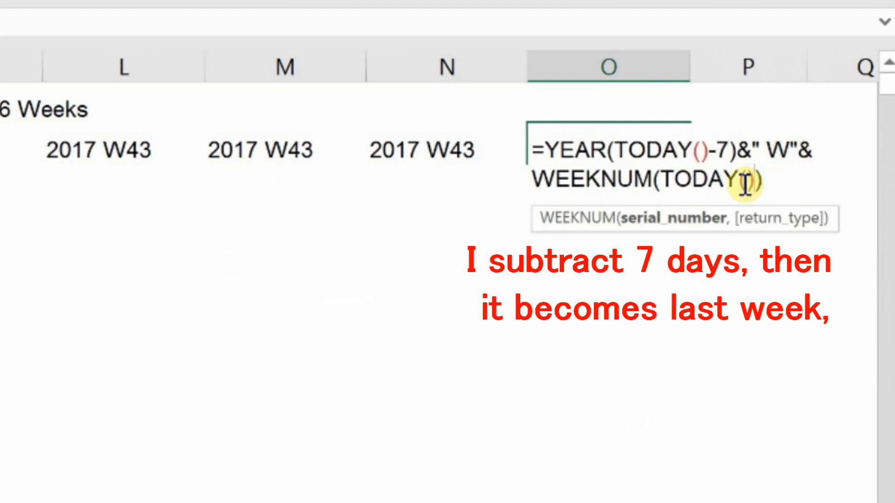
type("-7")
key("Return")
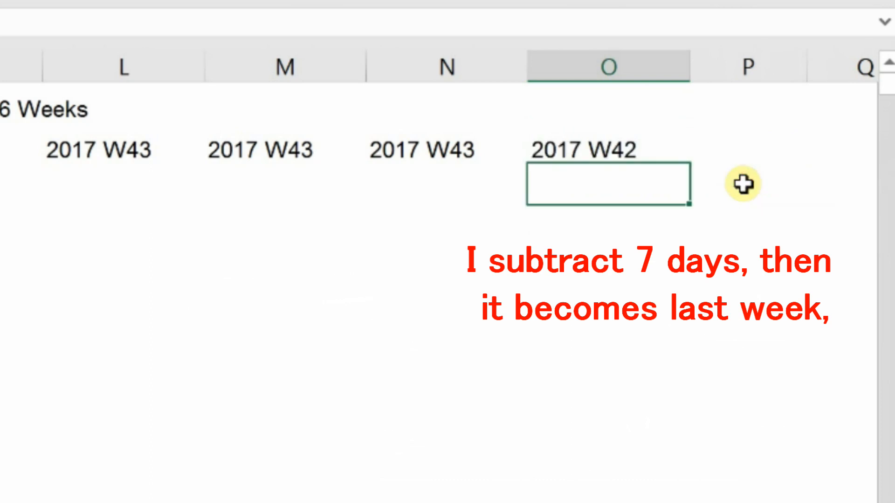
Subtract 14 days from both dates in the N2 header, making it =YEAR(TODAY()-14)&" W"&WEEKNUM(TODAY()-14)
double_click(508, 154)
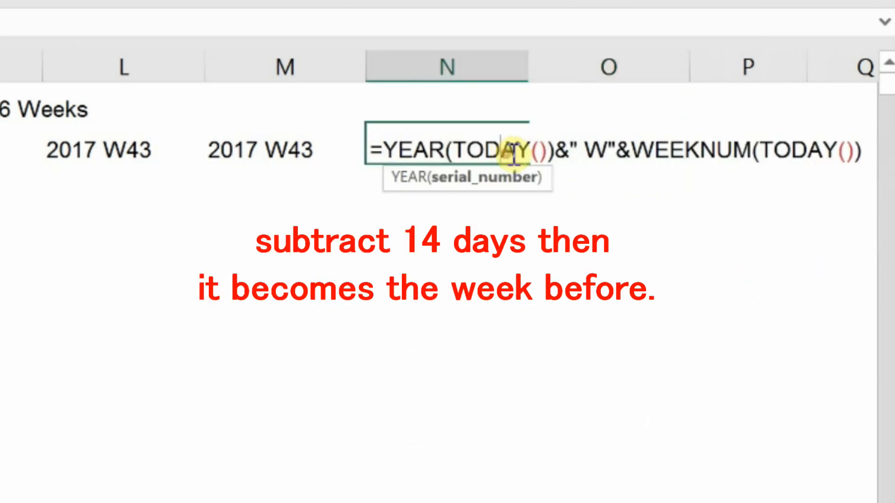
left_click(549, 149)
type("-")
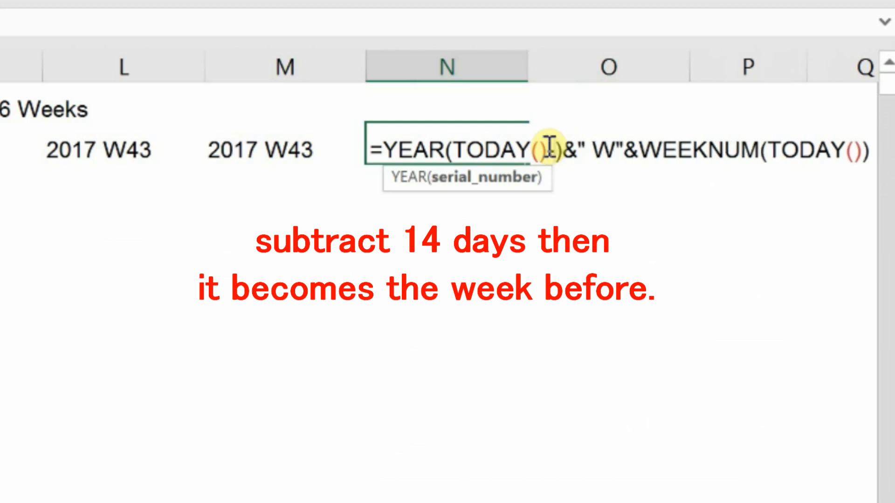
type("14")
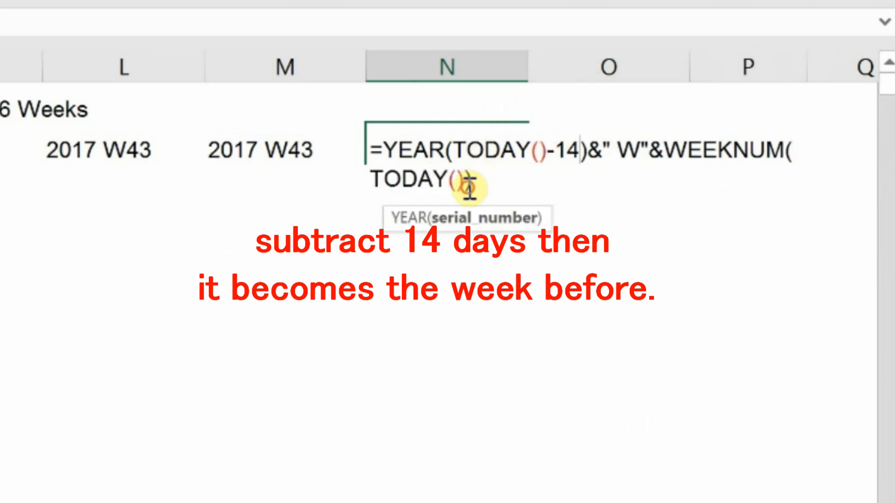
left_click(469, 187)
type("-14")
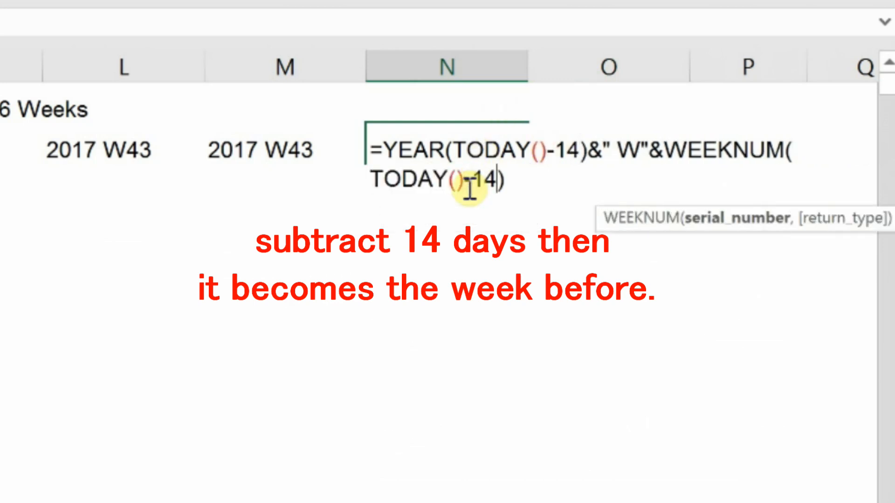
key("Return")
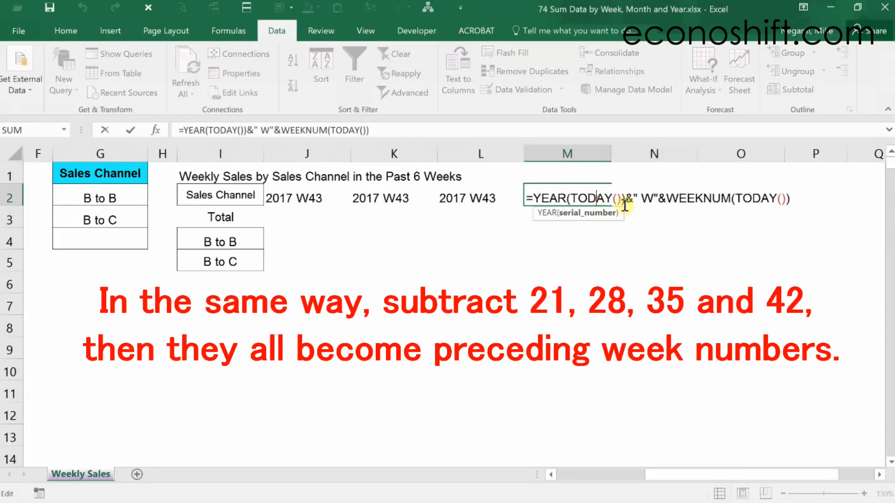
Subtract 21 days from both dates in the M2 header, making it =YEAR(TODAY()-21)&" W"&WEEKNUM(TODAY()-21)
type("-21)&\"")
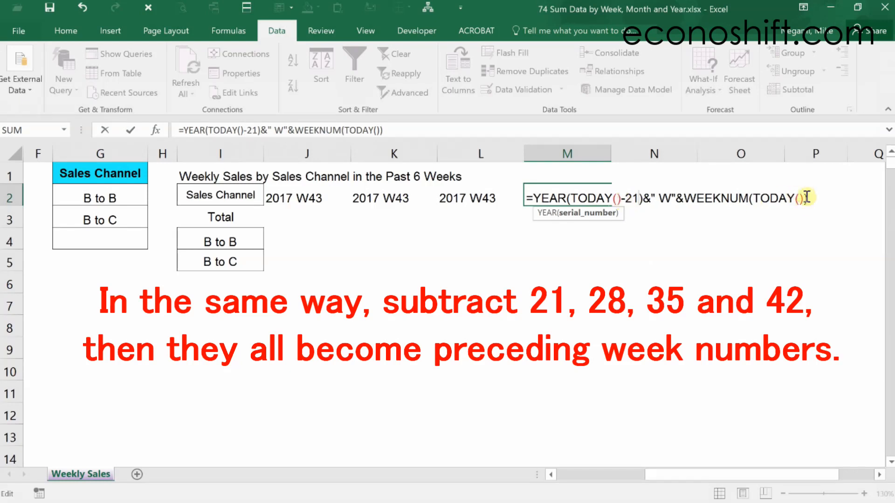
left_click(804, 198)
type("-21")
Subtract 28 days from both dates in the L2 header, making it =YEAR(TODAY()-28)&" W"&WEEKNUM(TODAY()-28)
left_click(506, 190)
double_click(531, 200)
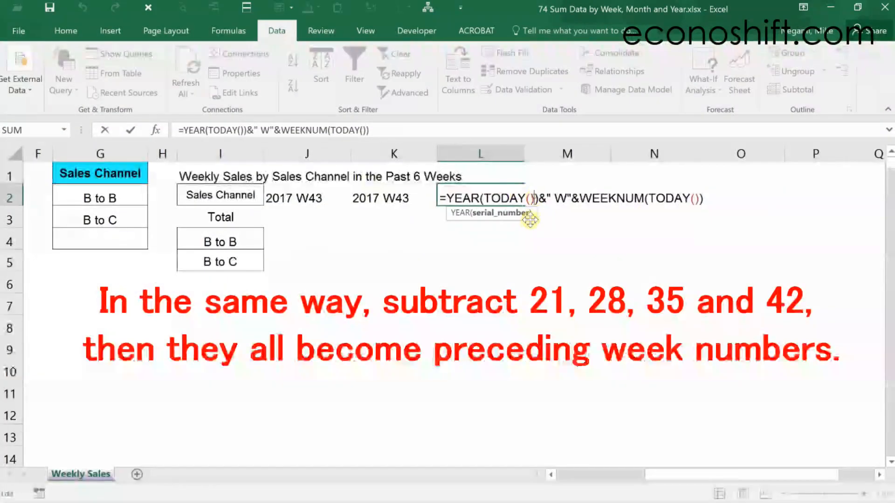
type("-28")
left_click(723, 200)
type("-28")
key("shift+Tab")
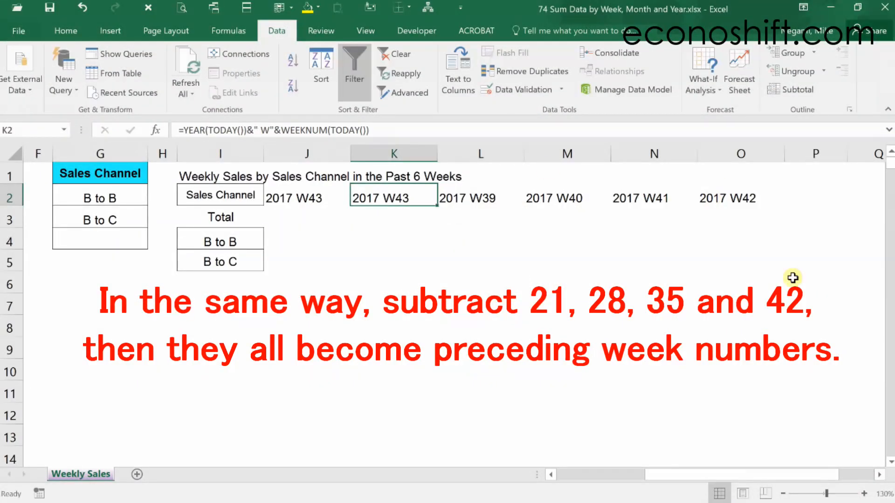
Subtract 35 days from both dates in the K2 header, making it =YEAR(TODAY()-35)&" W"&WEEKNUM(TODAY()-35)
left_click(253, 130)
type("-35")
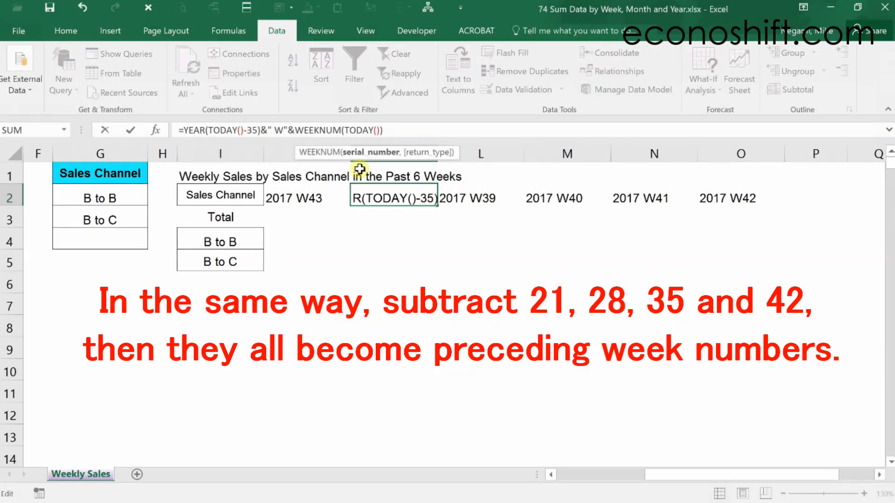
type("-35")
key("Return")
Subtract 42 days from both dates in the J2 header, making it =YEAR(TODAY()-42)&" W"&WEEKNUM(TODAY()-42)
double_click(329, 198)
left_click(360, 196)
type("-42)&\" W\"&WEEKNUM(TODAY())")
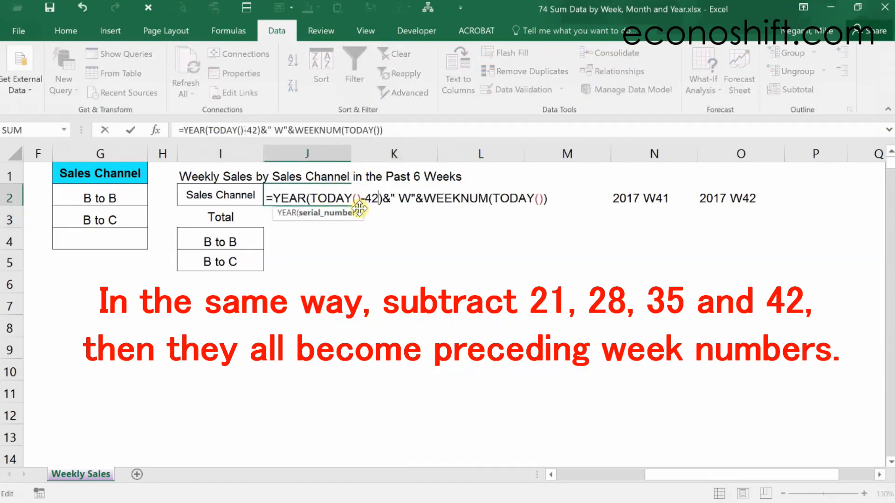
left_click(542, 198)
type("-42")
key("Return")
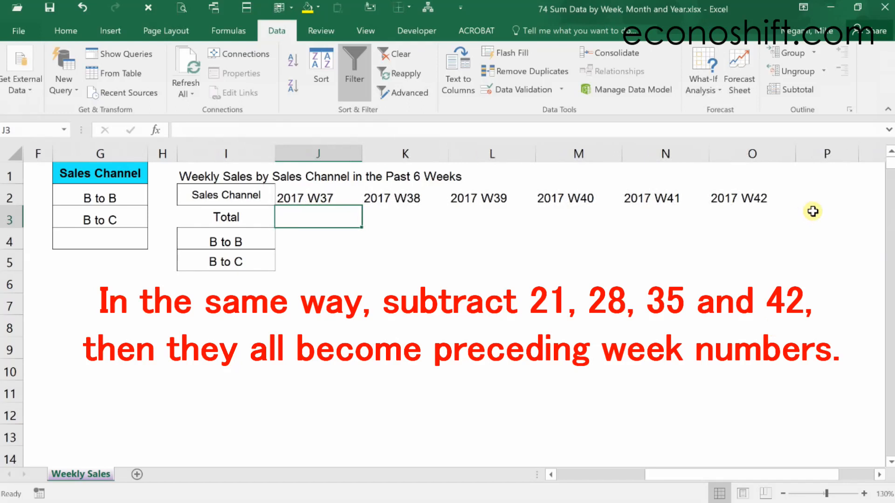
Enter the formula =J4+J5 in the first week's Total cell, J3
left_click(888, 109)
type("=")
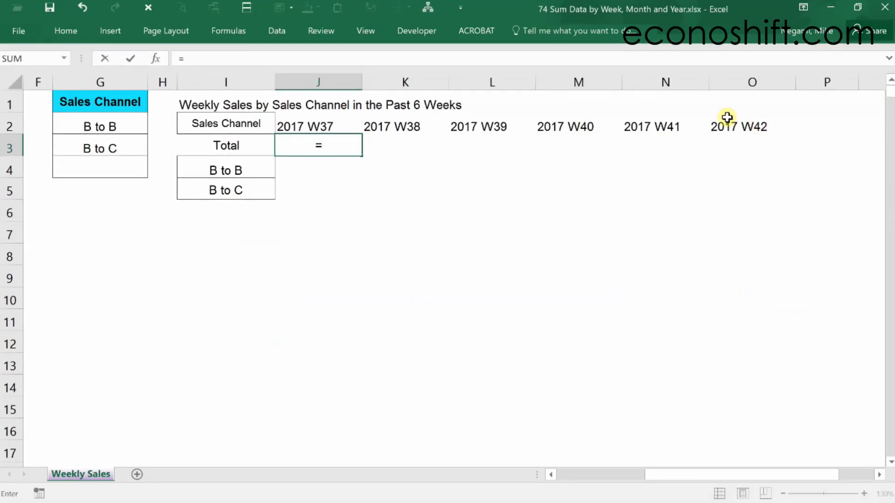
left_click(338, 165)
type("+")
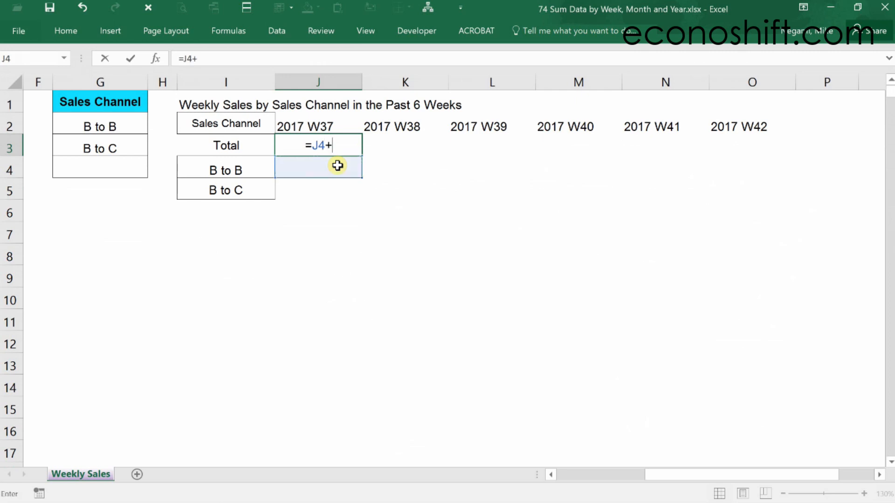
left_click(305, 195)
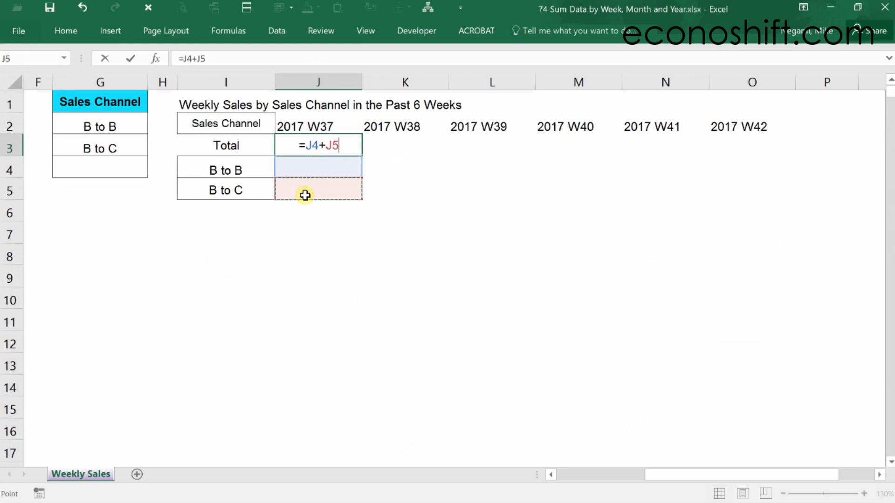
key("Return")
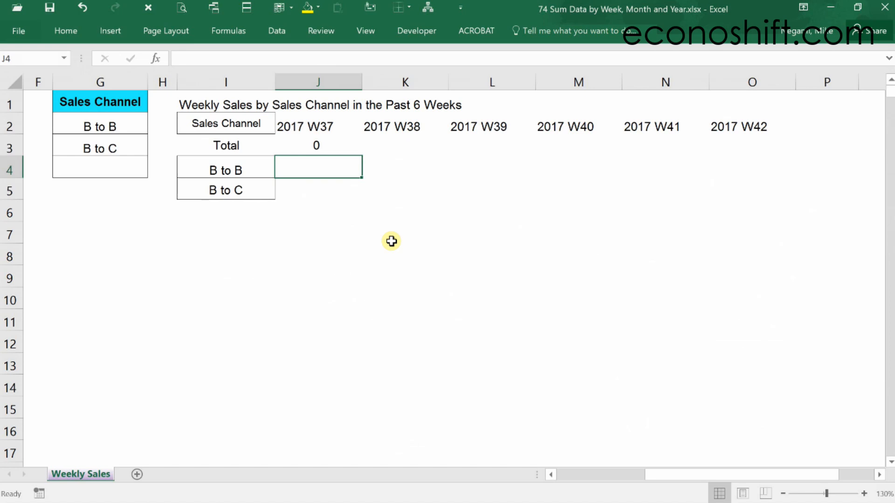
Start a SUMIFS formula in J4 with the Sales Amount column as the absolute sum range, $D:$D
type("=SUMIFS(")
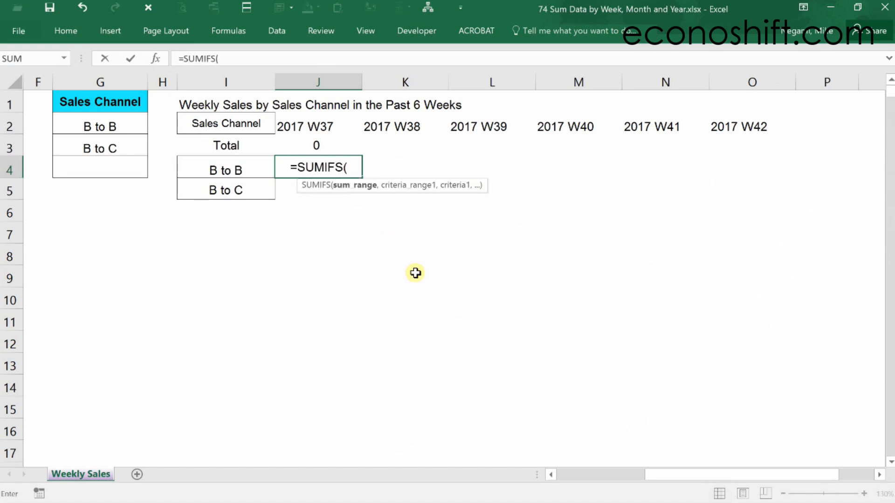
left_click_drag(651, 474, 515, 465)
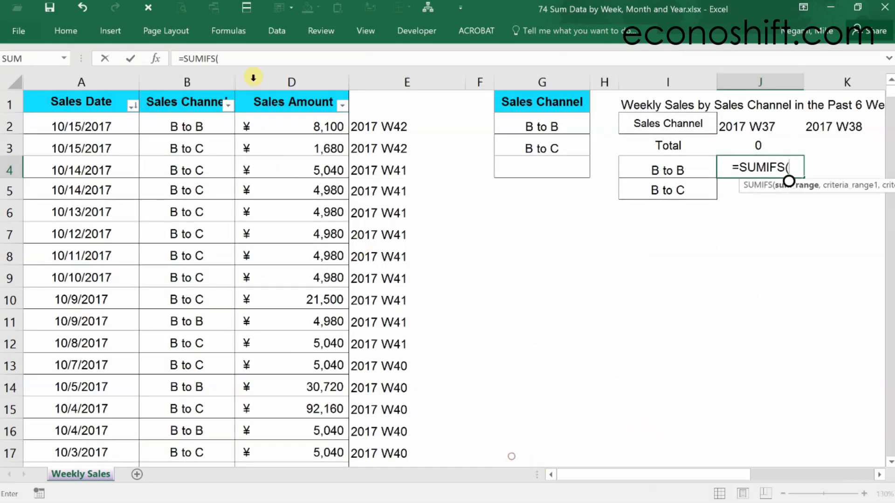
left_click(279, 77)
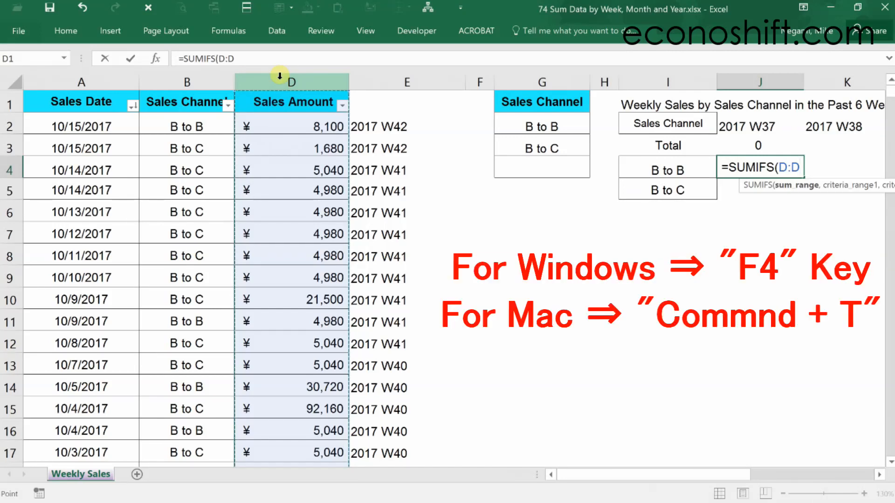
key("F4")
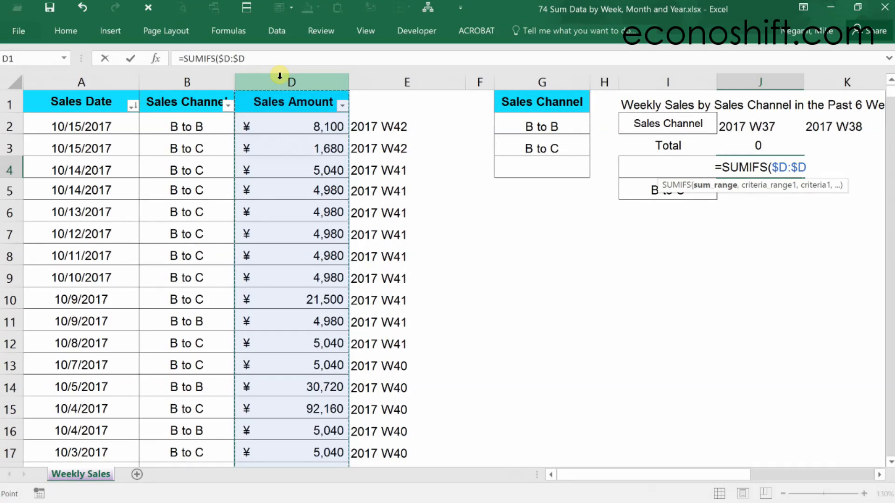
type(",")
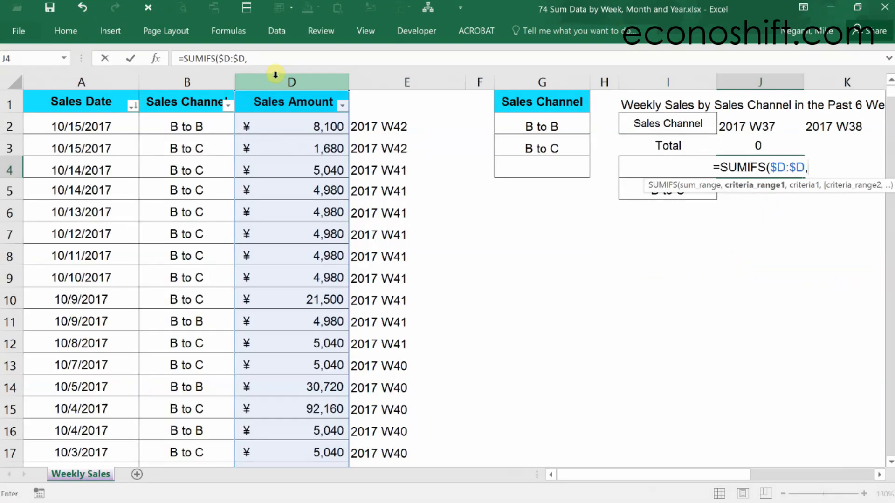
Add the first SUMIFS condition, matching the week column $E:$E to the week header J$2 with only its row locked
left_click(377, 82)
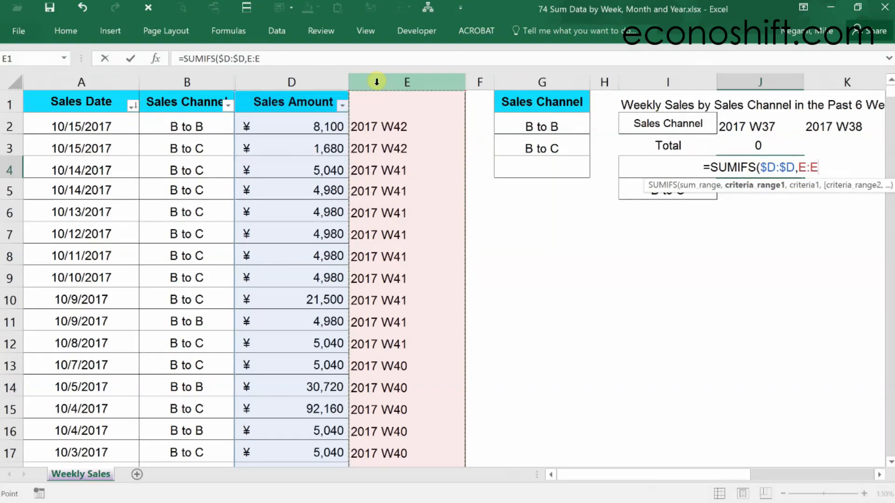
key("F4")
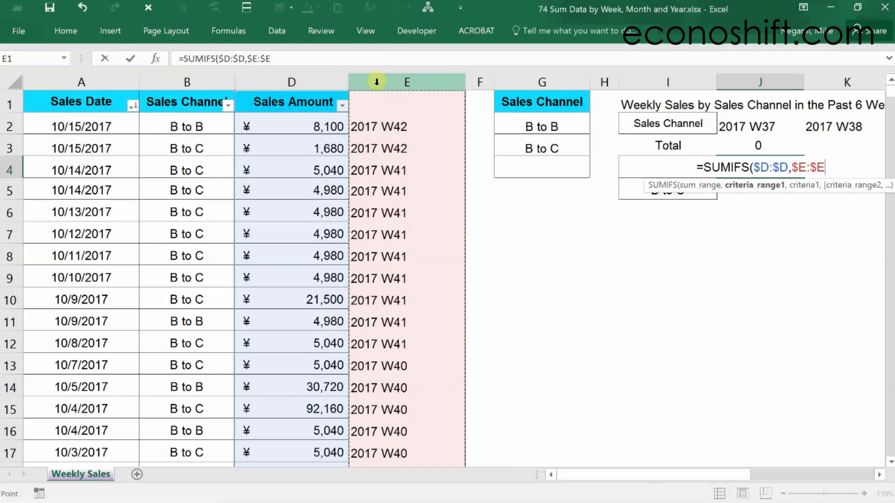
type(",")
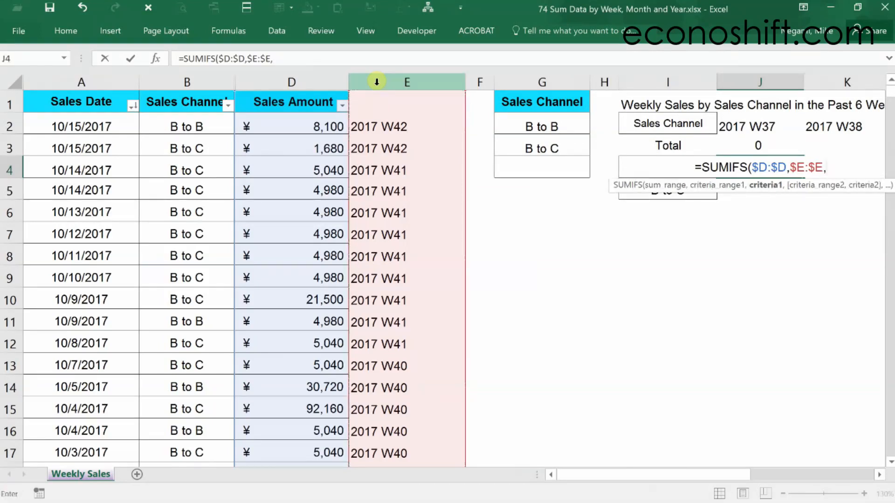
left_click(760, 132)
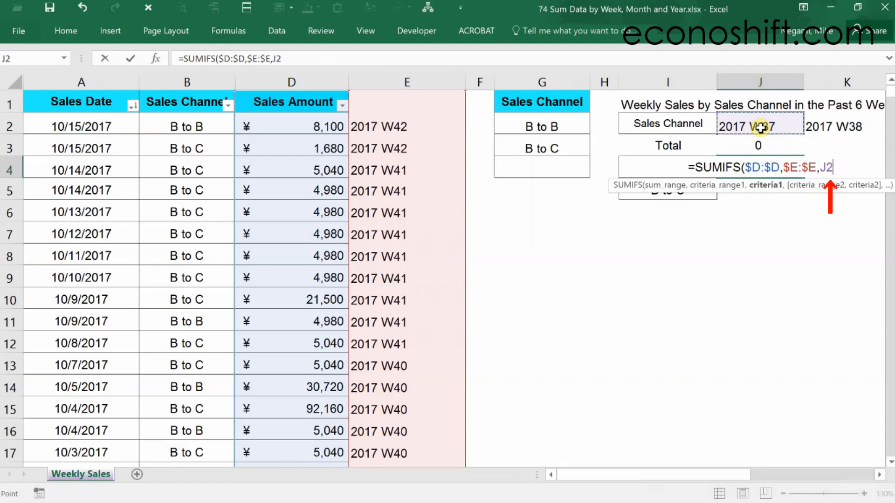
key("F4")
key("F4")
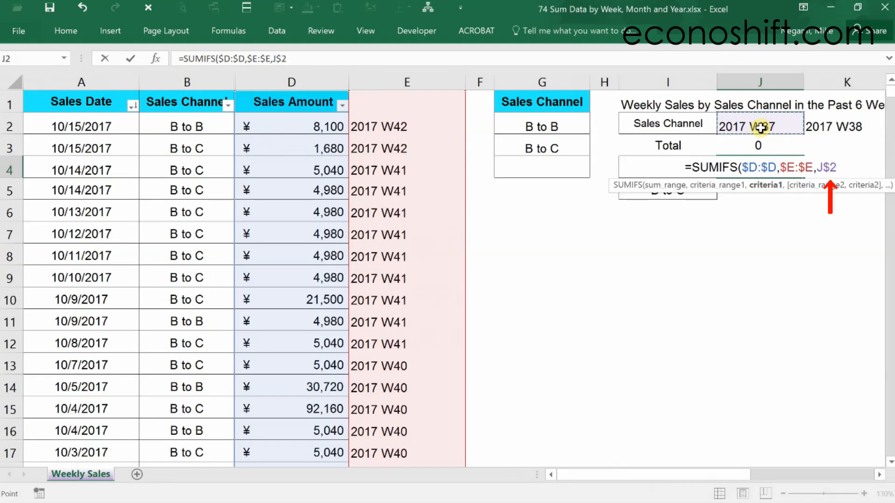
type(",")
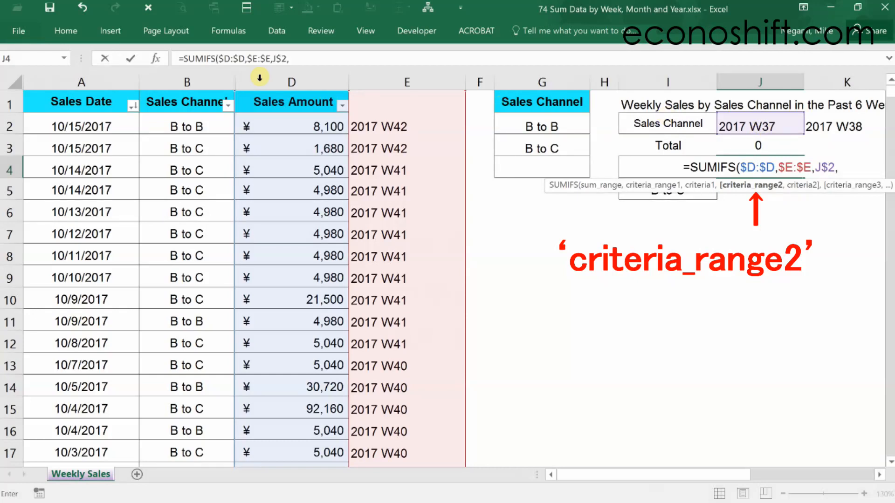
Add the second SUMIFS condition, matching $B:$B to $I4, and complete J4 as =SUMIFS($D:$D,$E:$E,J$2,$B:$B,$I4)
left_click(214, 75)
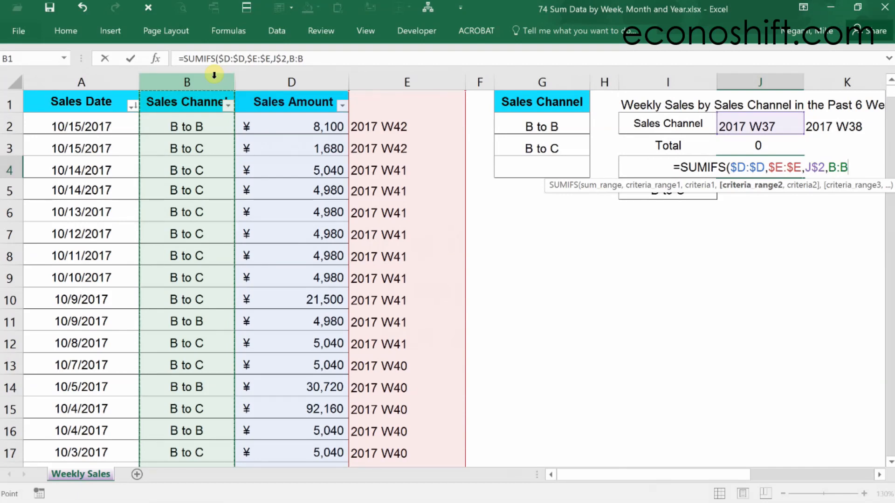
key("F4")
type(",")
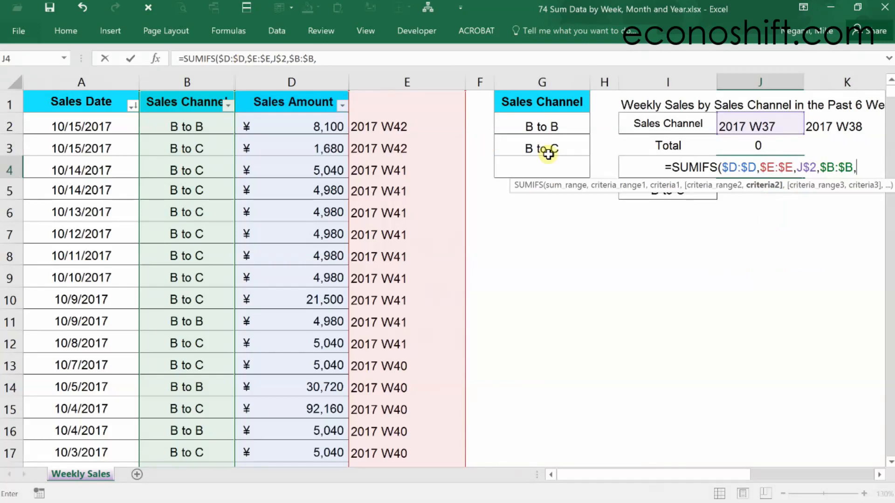
left_click(630, 163)
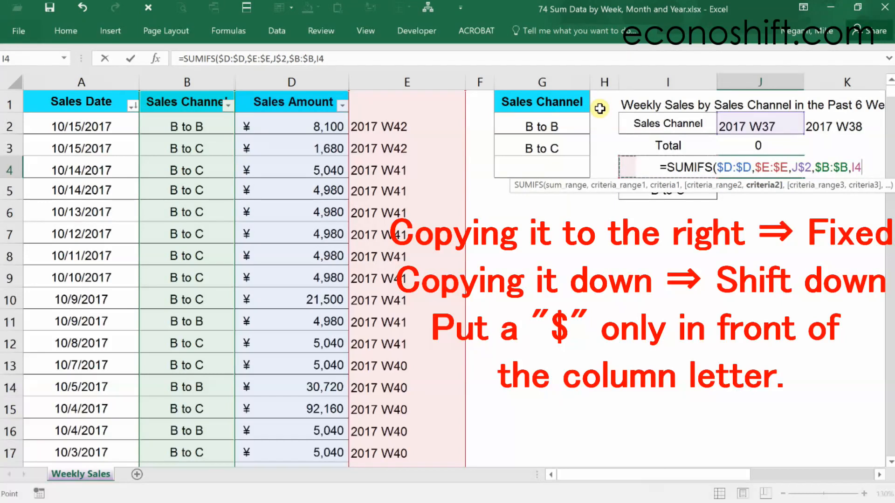
key("F4")
key("F4")
key("F4")
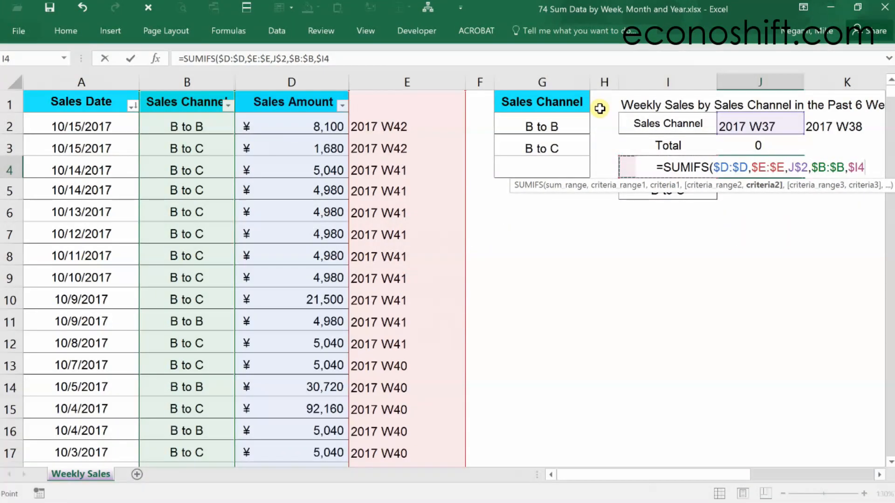
type(")")
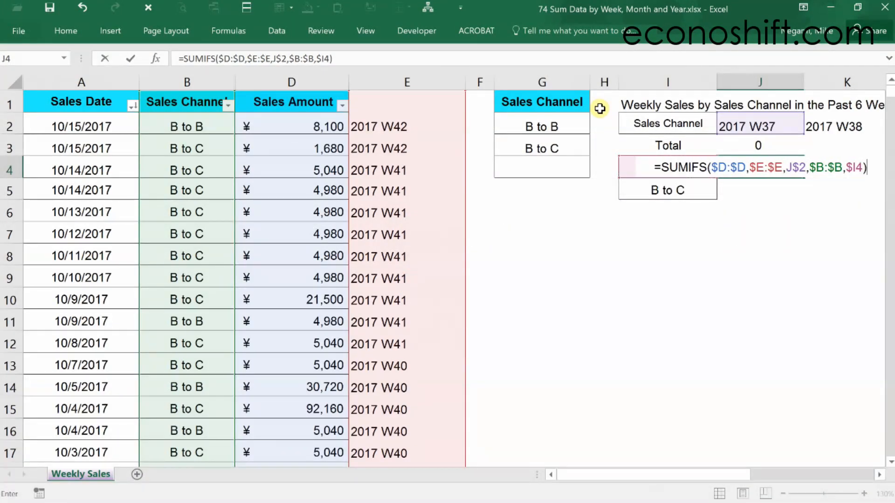
key("Return")
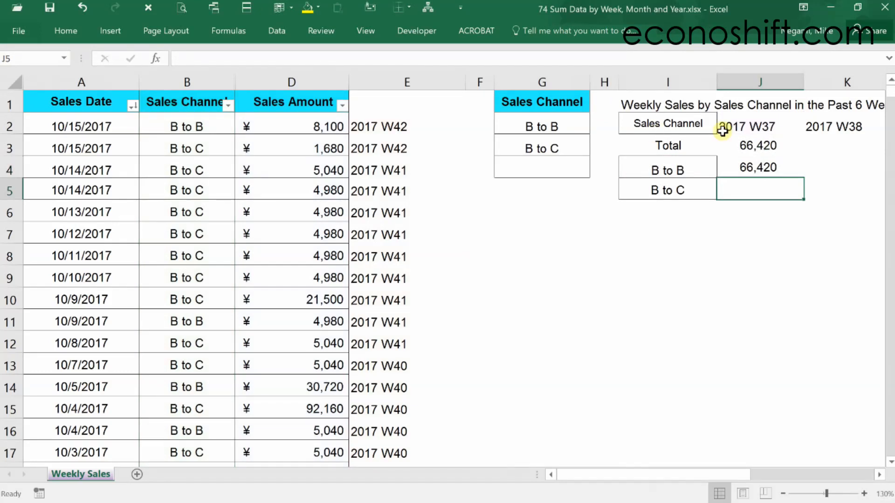
Copy the J4 formula down to J5 and fill J3:J5 across all the week columns to O5
left_click(758, 167)
double_click(804, 178)
left_click_drag(795, 147, 757, 204)
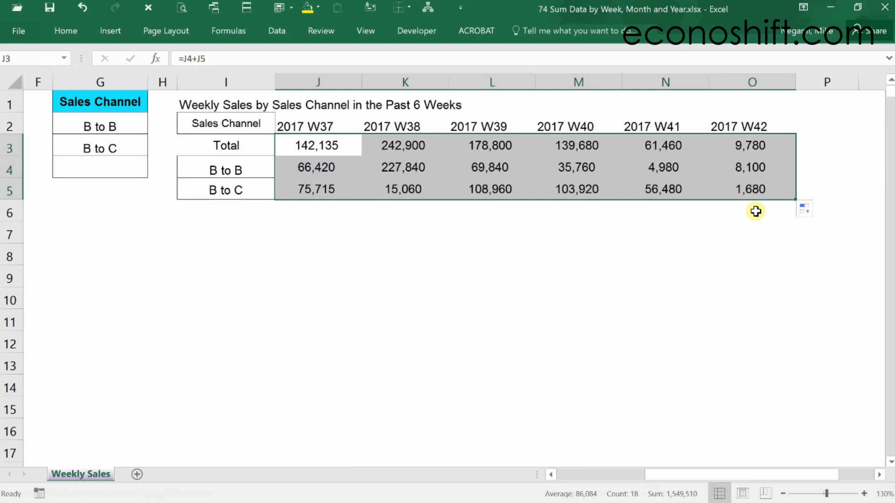
Format the result table I2:O5 with borders around all cells and a light orange fill on its header row
left_click(65, 31)
left_click_drag(268, 195, 731, 253)
left_click_drag(266, 198, 765, 202)
left_click(177, 86)
left_click(828, 262)
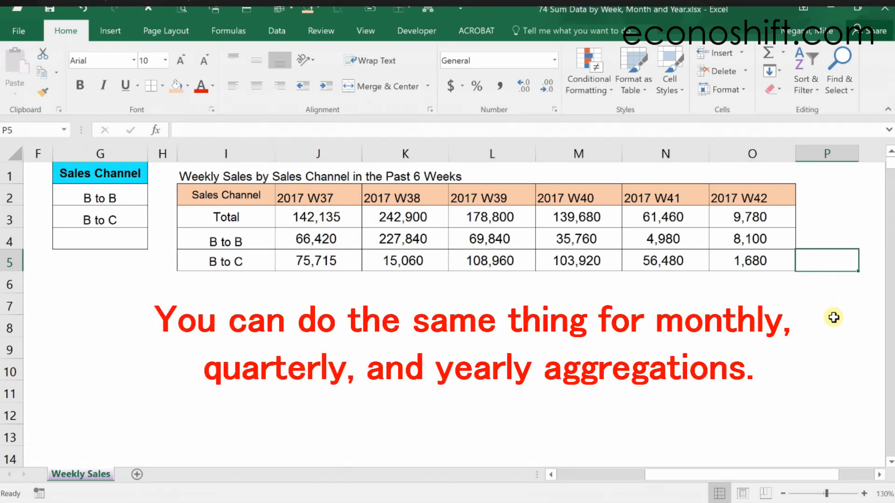
Examine the week work column E and the matching week headers J2:O2 of the result table
left_click_drag(792, 474, 619, 466)
left_click(386, 155)
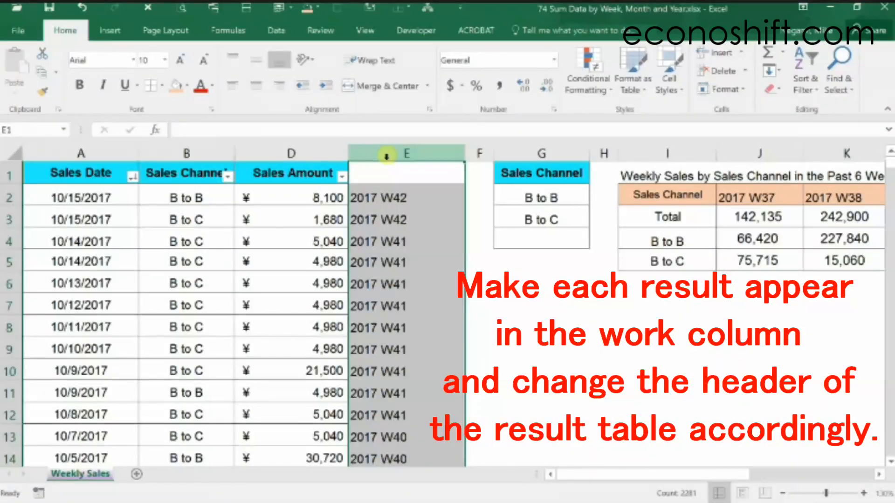
mouse_move(741, 198)
left_mouse_down()
mouse_move(892, 190)
mouse_move(748, 195)
left_mouse_up()
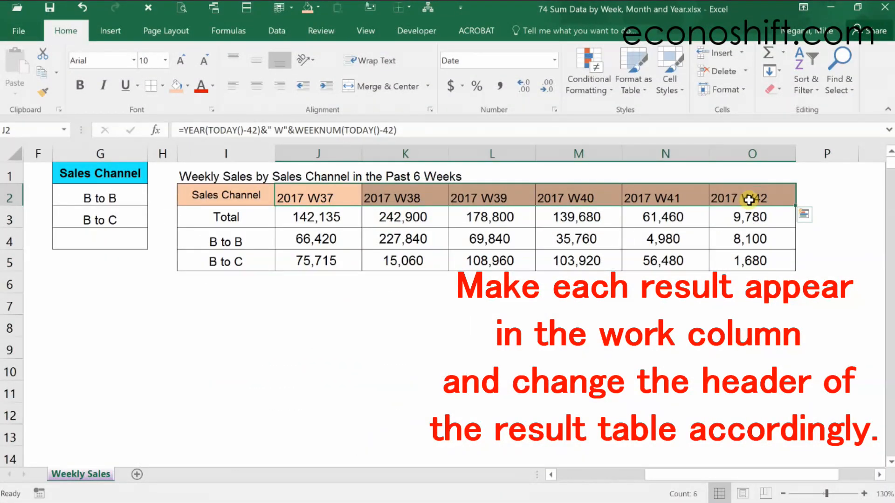